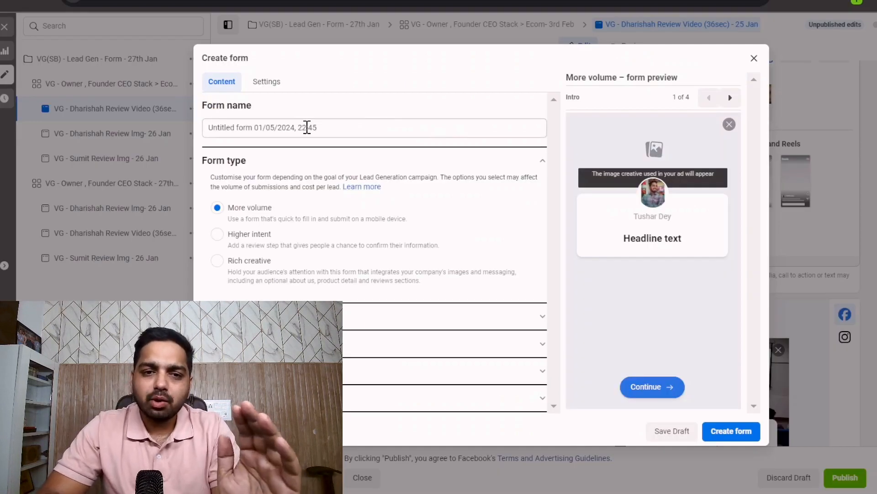
Step: Name the lead form "VG - Lead Gen - 1st May"
left_click(526, 165)
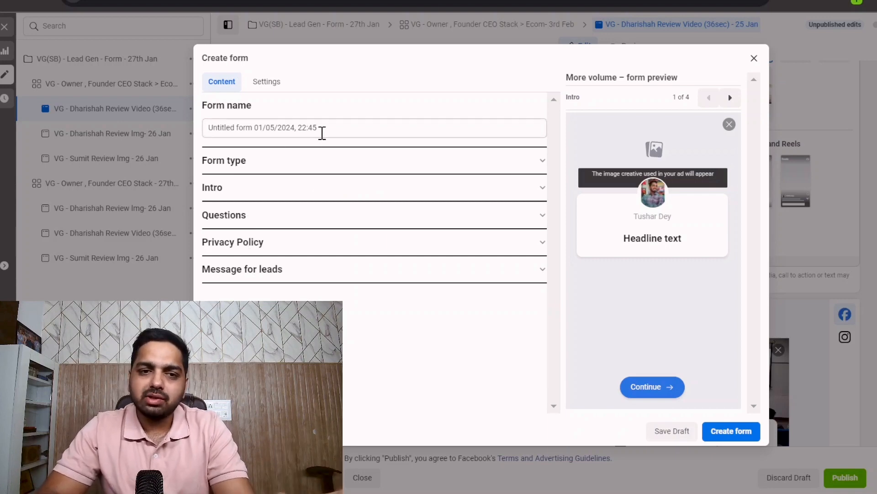
triple_click(323, 133)
type("VG - Lead Gen - 1st May")
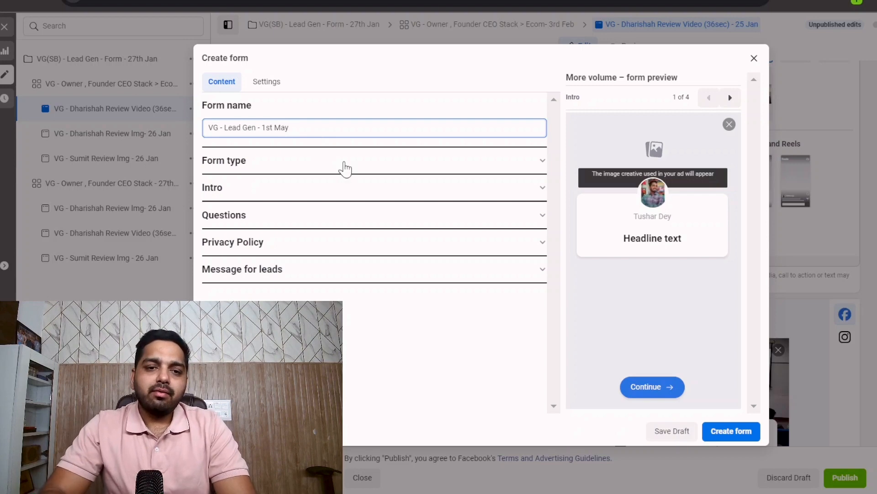
Step: Set the form type to Higher intent
left_click(342, 167)
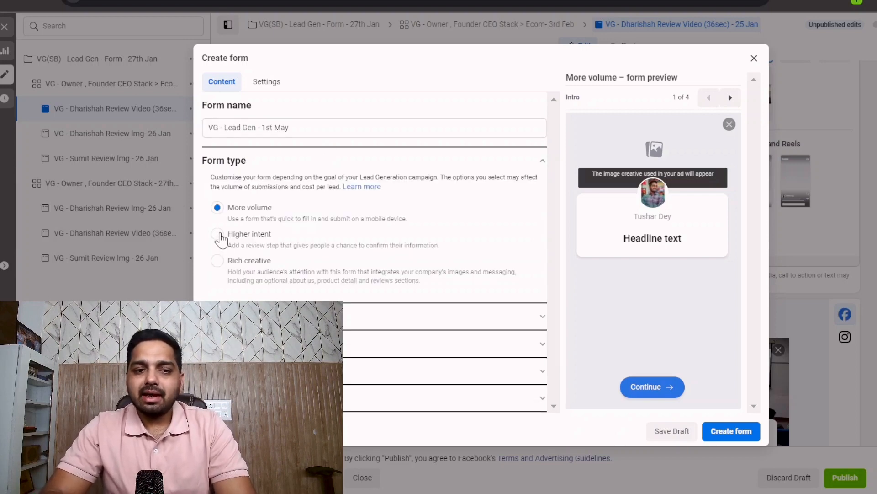
left_click(217, 234)
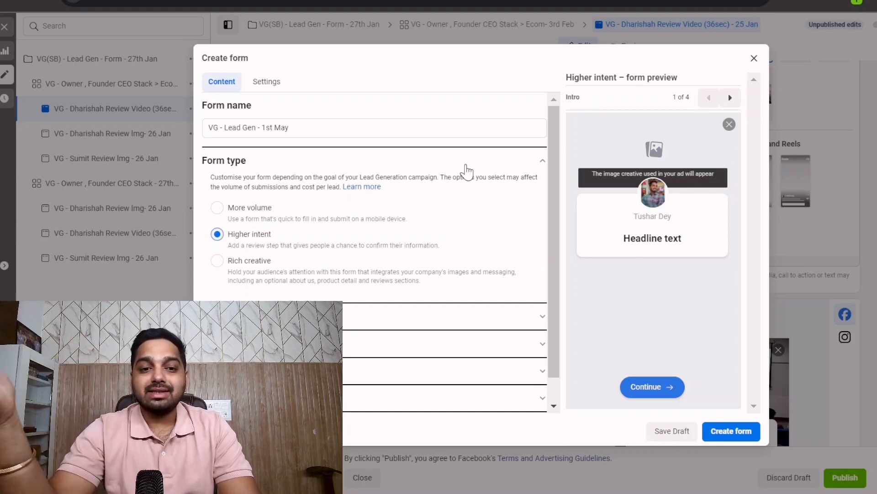
left_click(466, 167)
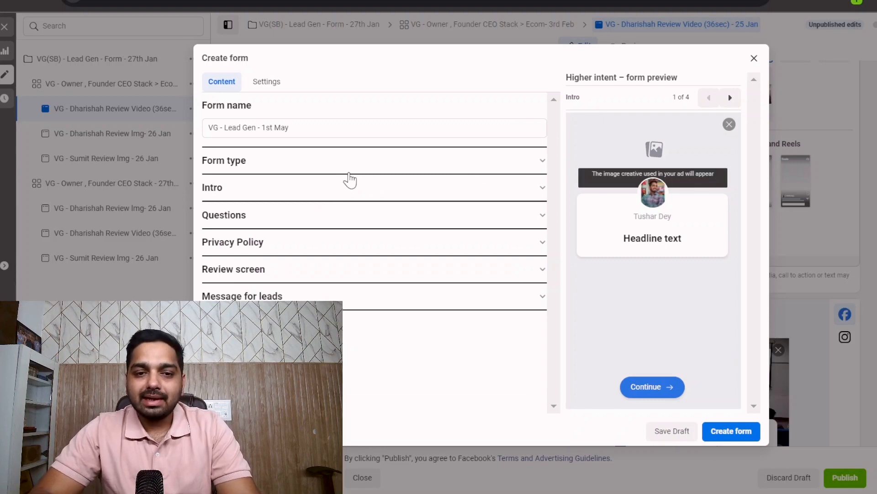
Step: Upload a custom background image for the form's intro
left_click(356, 187)
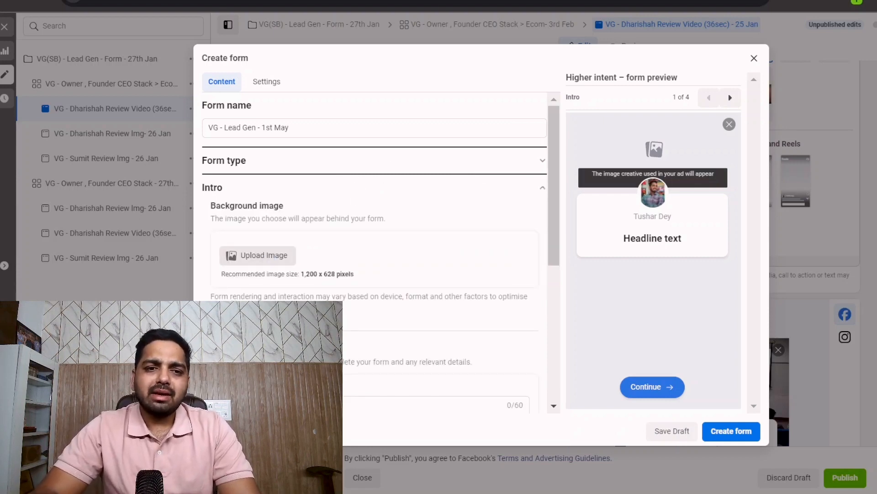
double_click(155, 123)
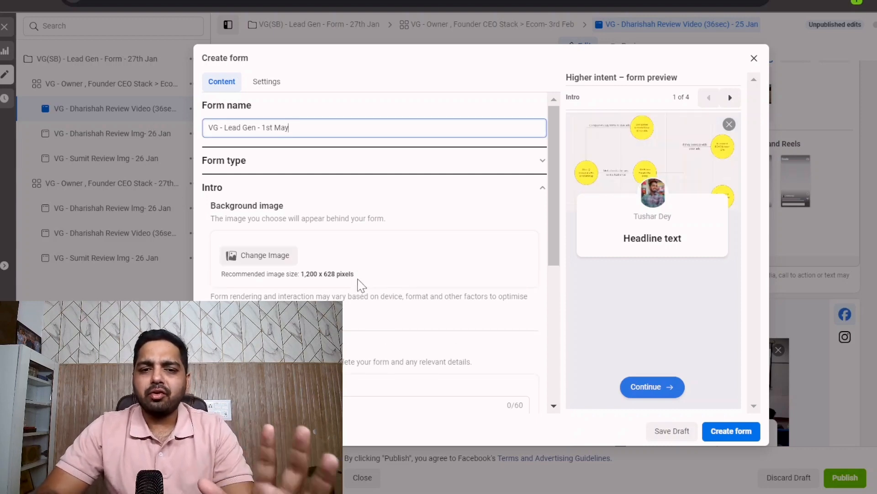
scroll(361, 285, "down", 3)
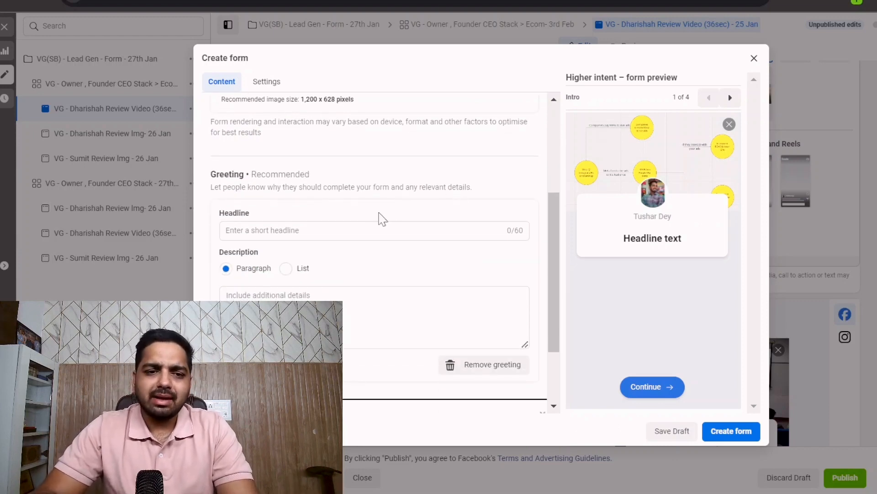
scroll(365, 228, "up", 3)
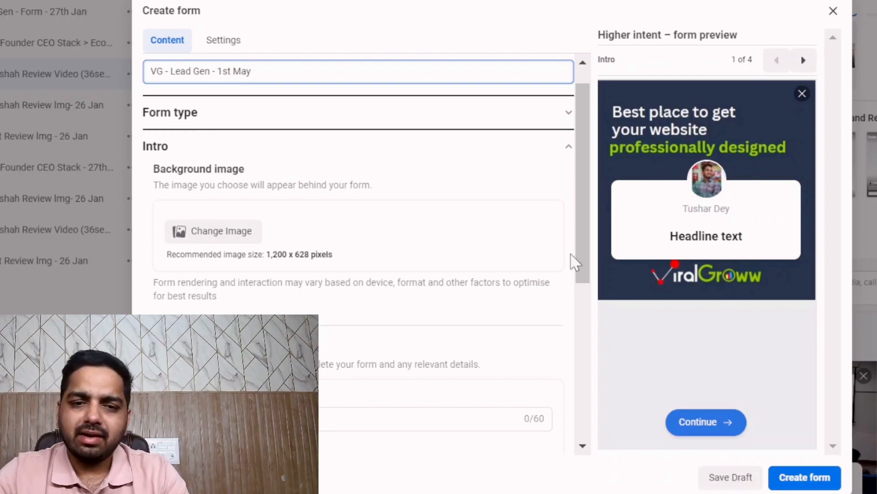
Step: Set the intro greeting's headline to "Best Website Developers in Delhi"
scroll(274, 215, "down", 5)
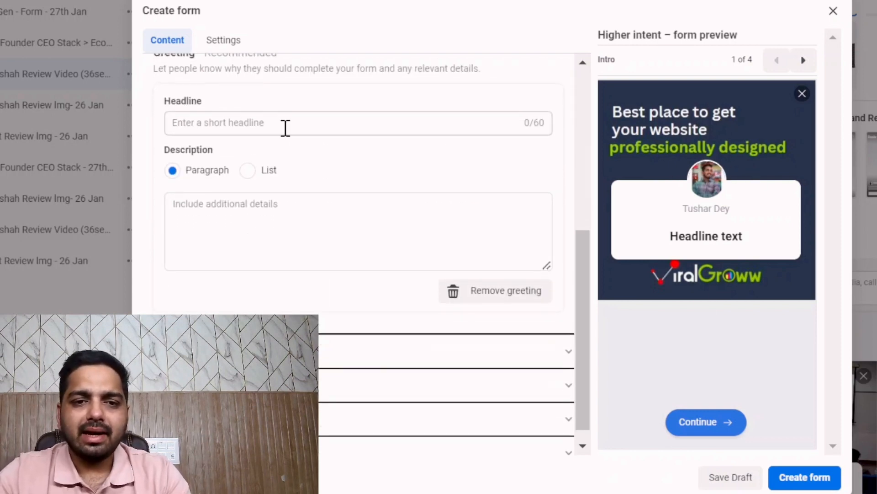
left_click(285, 127)
type("Best Web")
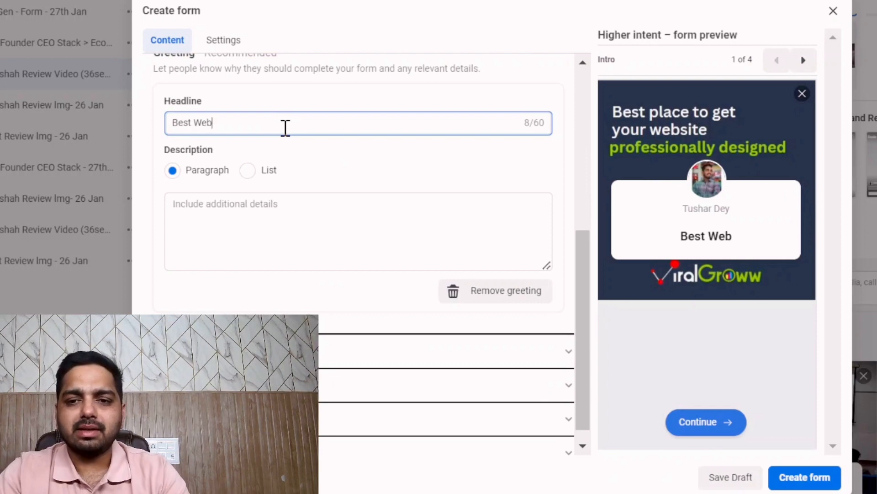
type("site Develope")
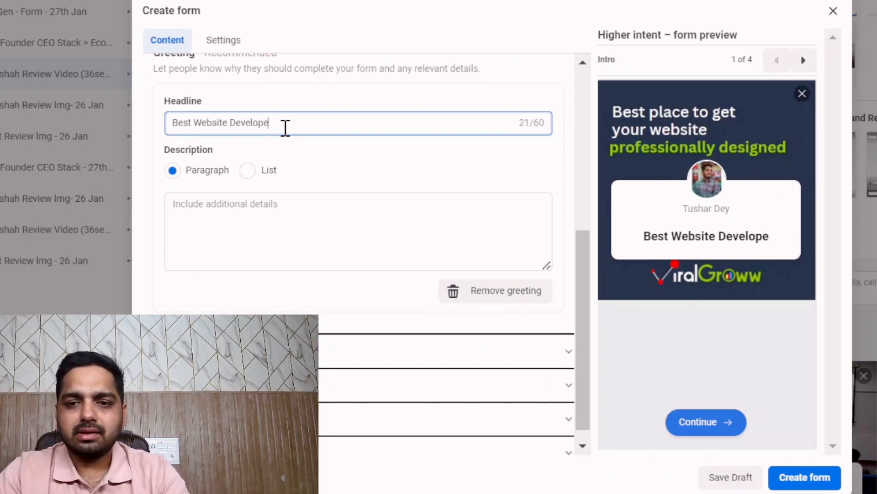
type("rs in Delhi")
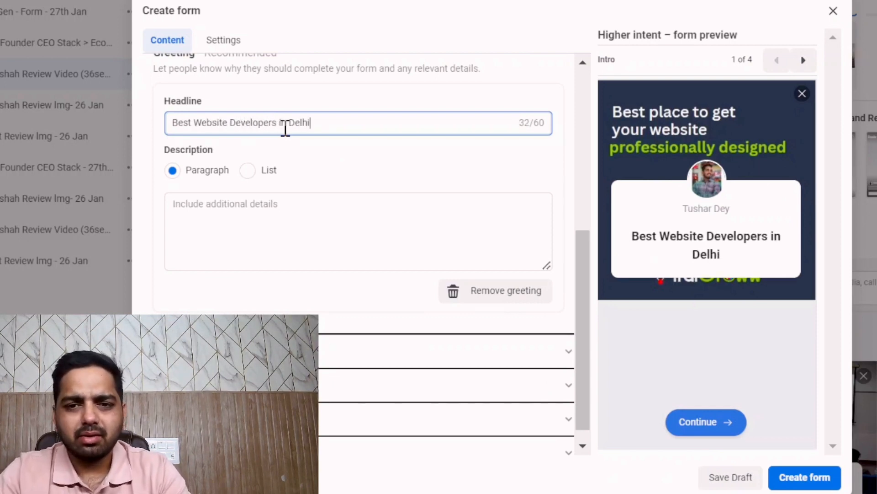
Step: Enter "DEMO Text" as the greeting's paragraph description and collapse the intro section
left_click(263, 241)
type("D")
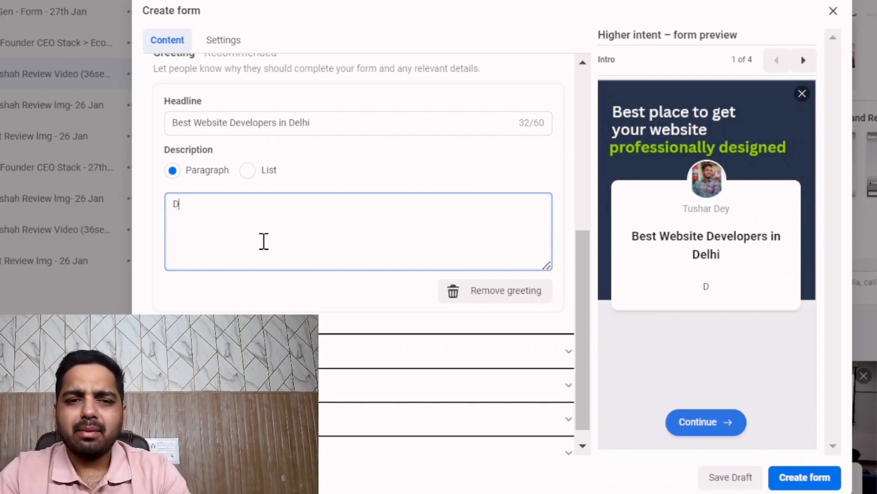
type("EMO Text")
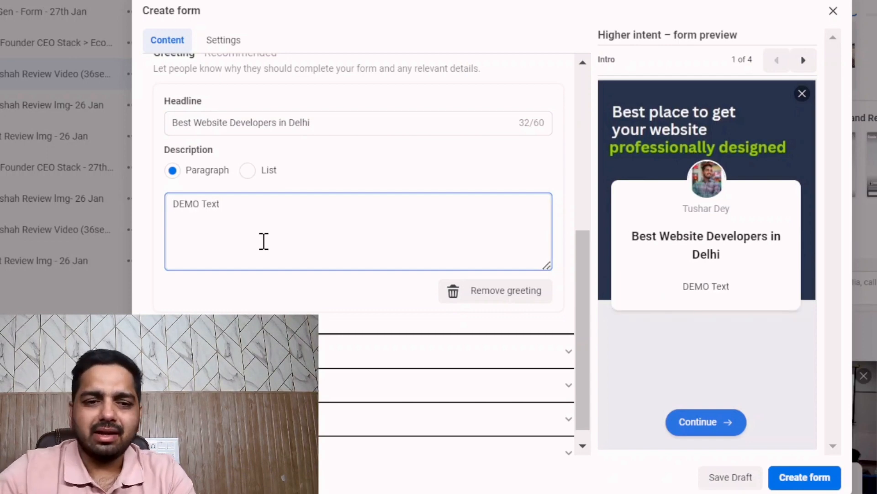
scroll(264, 241, "down", 1)
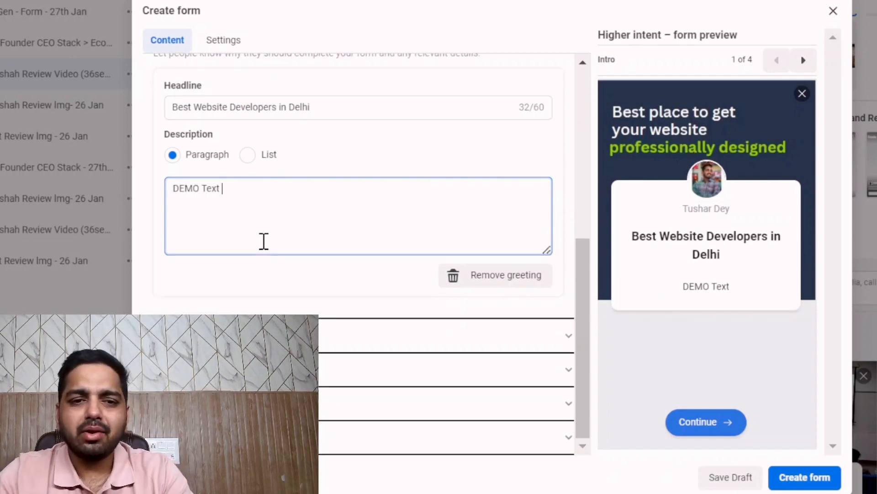
scroll(264, 241, "up", 6)
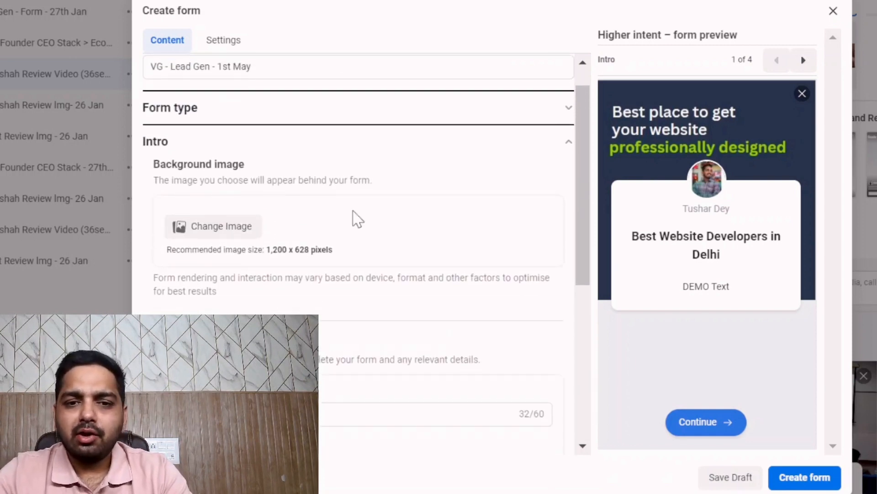
left_click(552, 158)
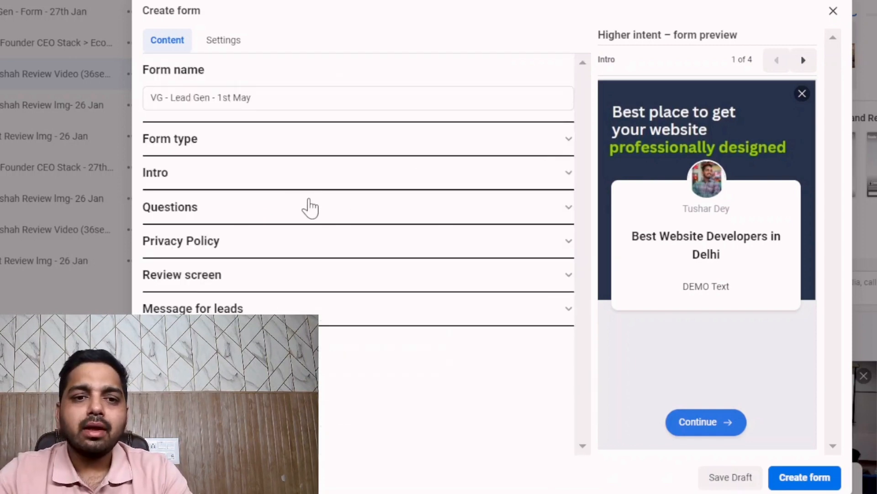
Step: Turn on conditional logic for the form's custom questions and add a multiple-choice question
left_click(335, 212)
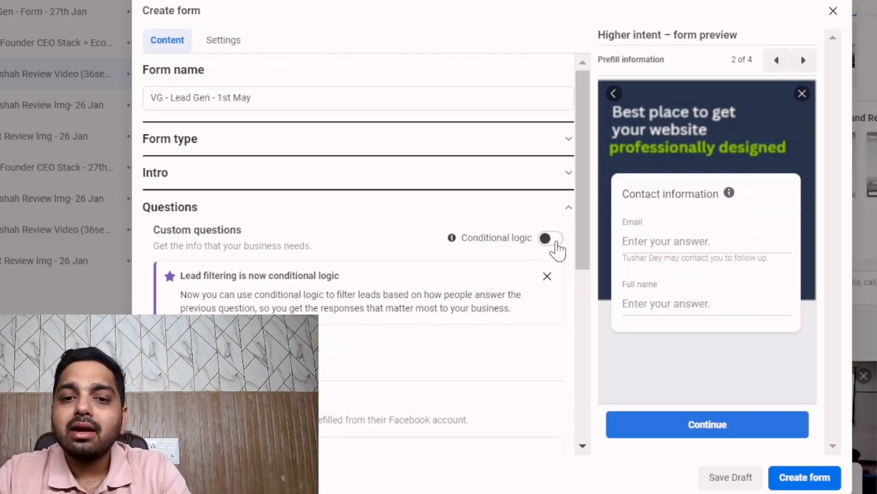
left_click(550, 238)
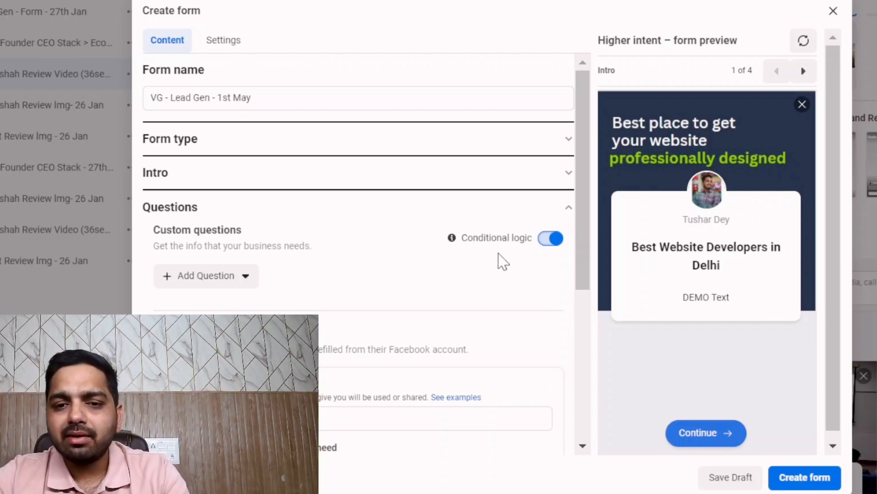
scroll(343, 313, "down", 3)
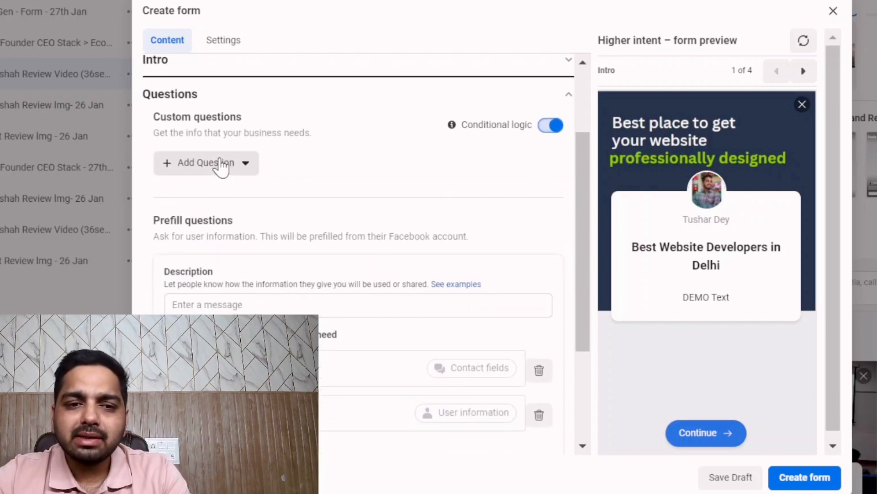
left_click(221, 164)
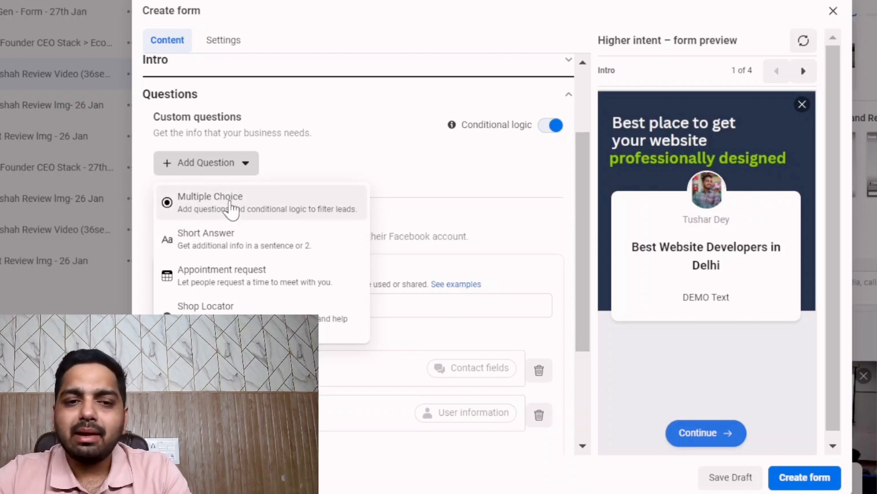
left_click(232, 209)
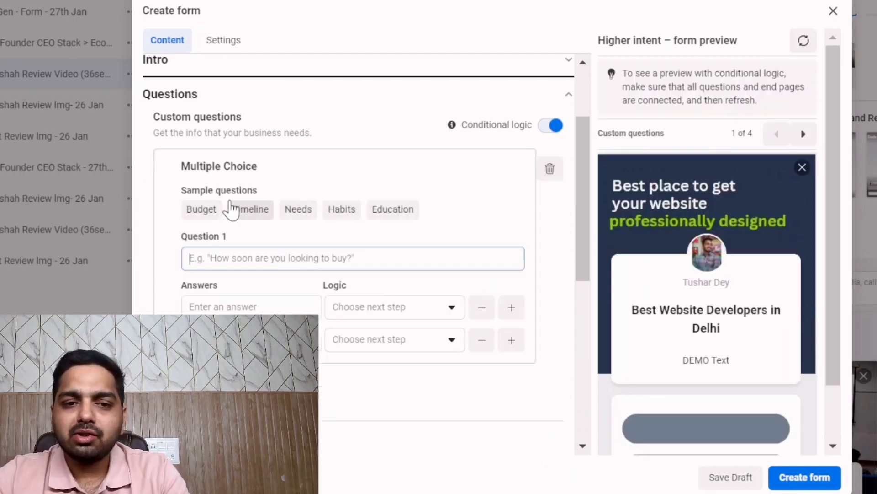
Step: Word question 1 as "Are you looking for a website?" and enter "Yes" as its first answer
left_click(319, 261)
type("A")
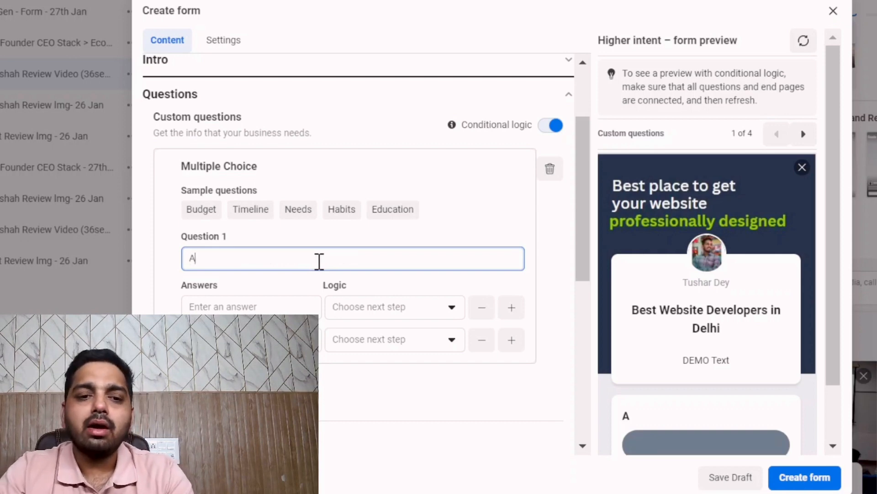
type("re you looking")
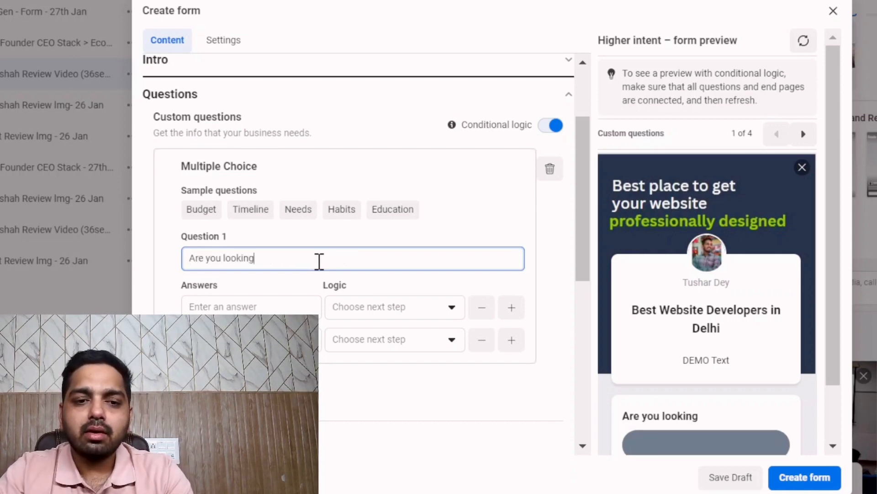
type(" for a webst")
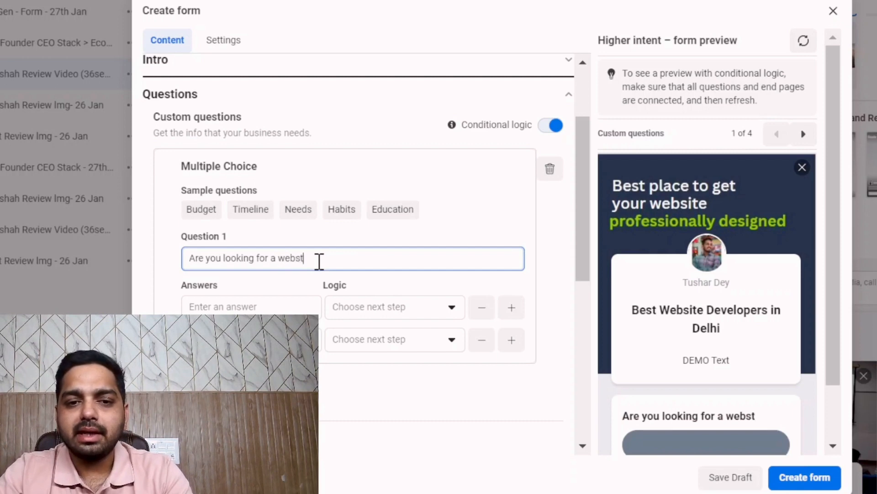
type("e?te?")
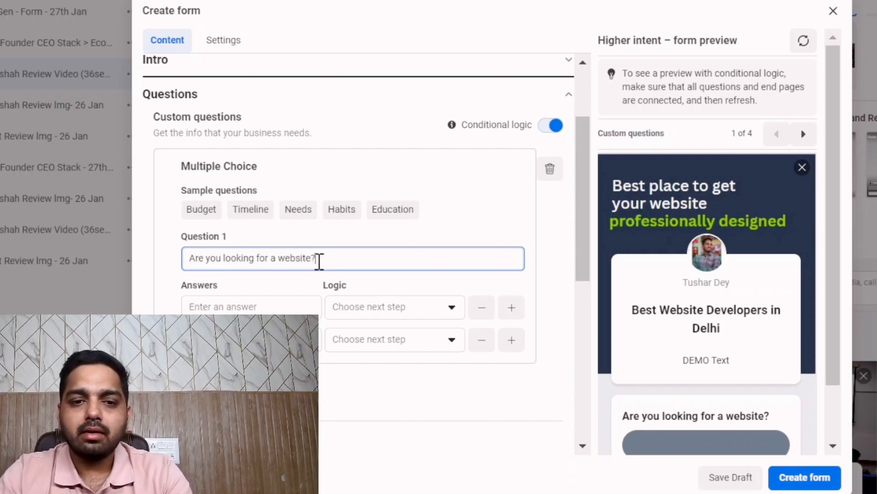
left_click(253, 302)
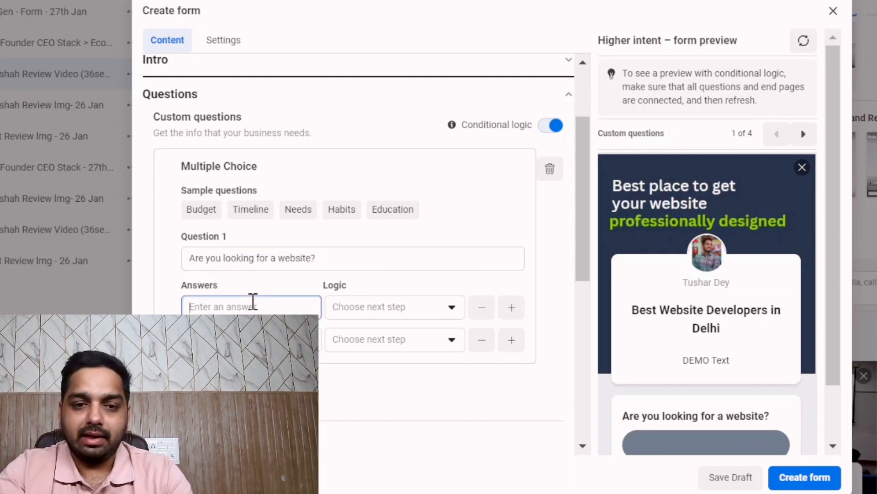
type("Yes")
Step: Route question 1's "Yes" answer to a new multiple-choice question, "Do you have budget of 50K for website development?"
left_click(335, 315)
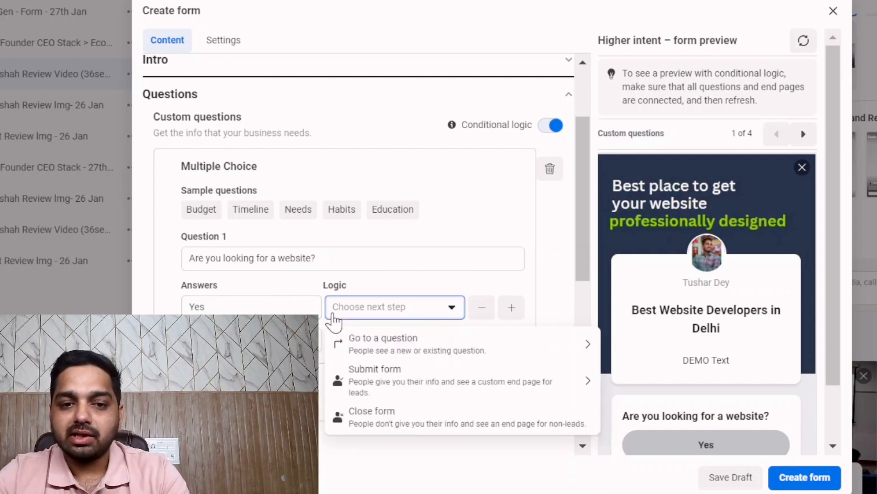
left_click(379, 358)
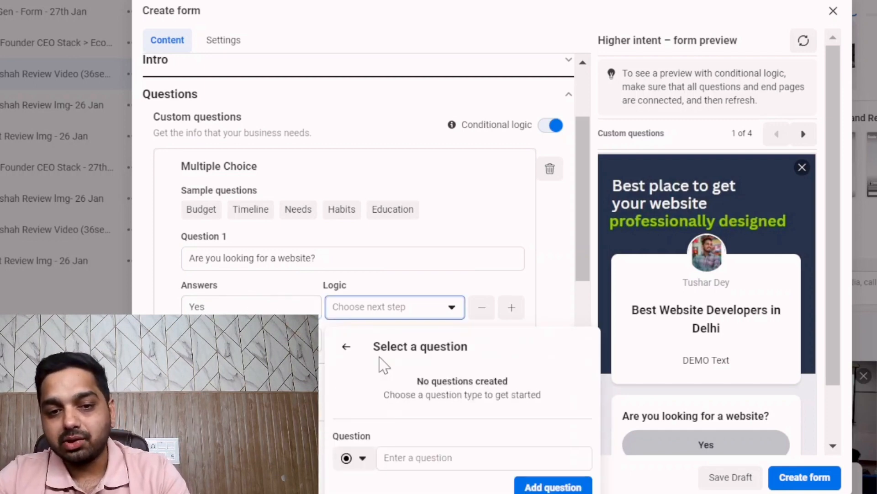
left_click(423, 454)
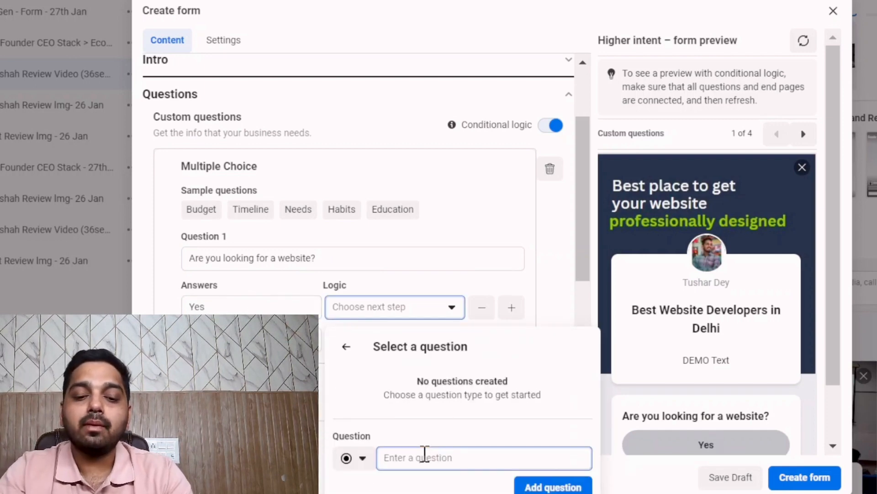
type("Do you have")
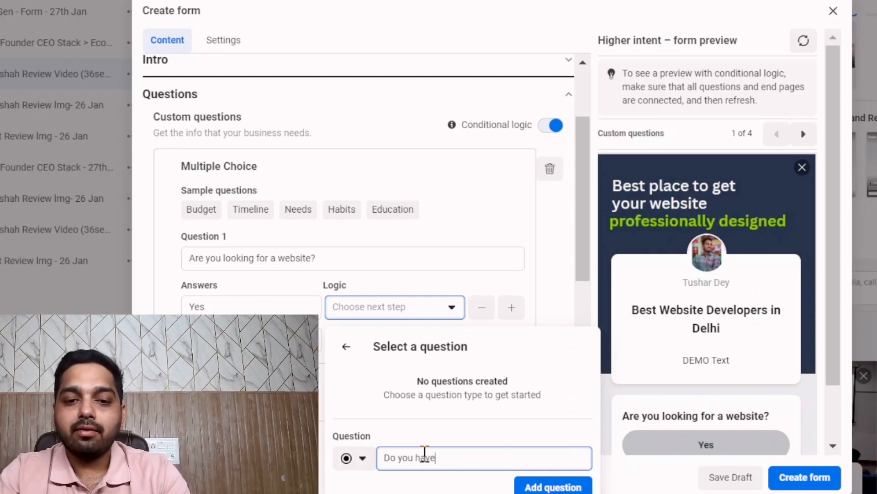
type(" budget of 50")
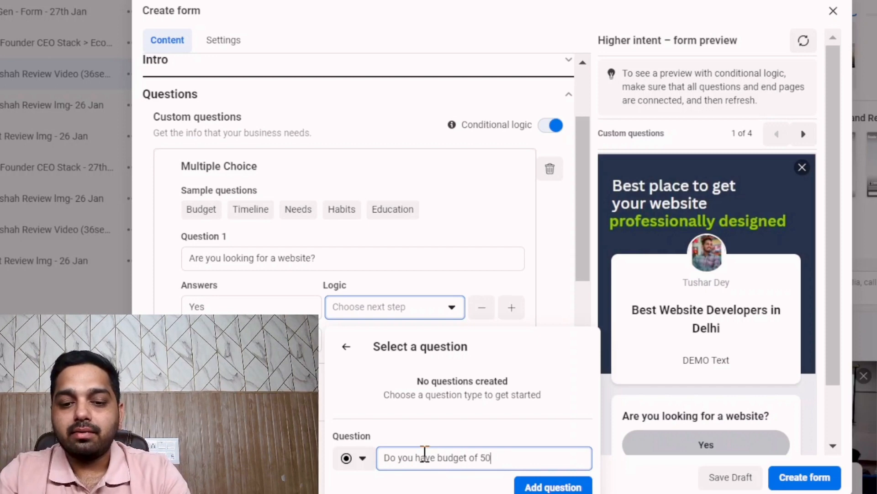
type("K for website devel")
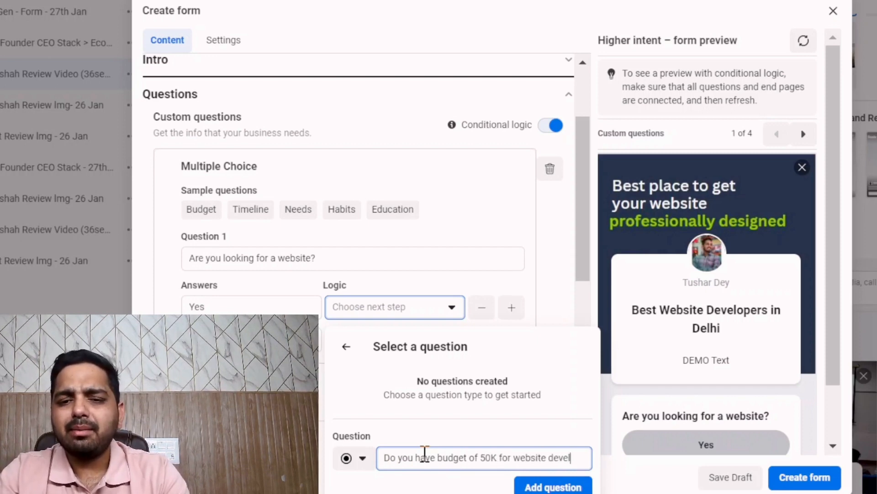
type("opment?")
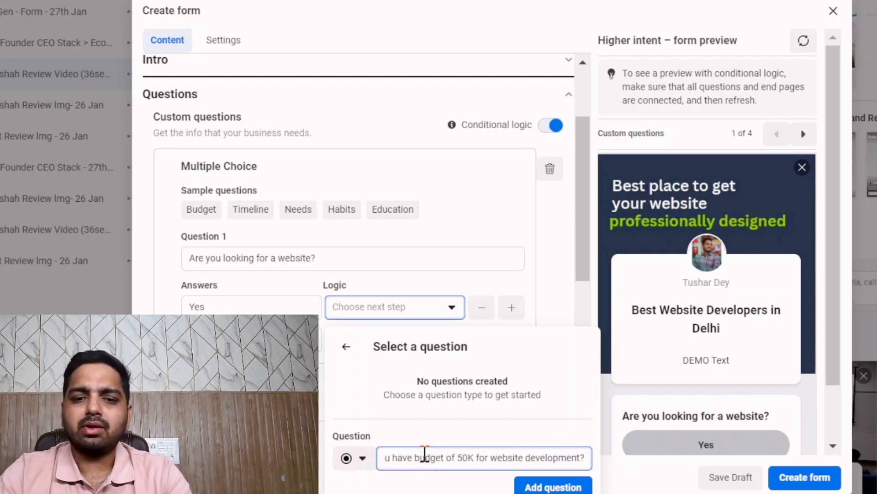
left_click(553, 487)
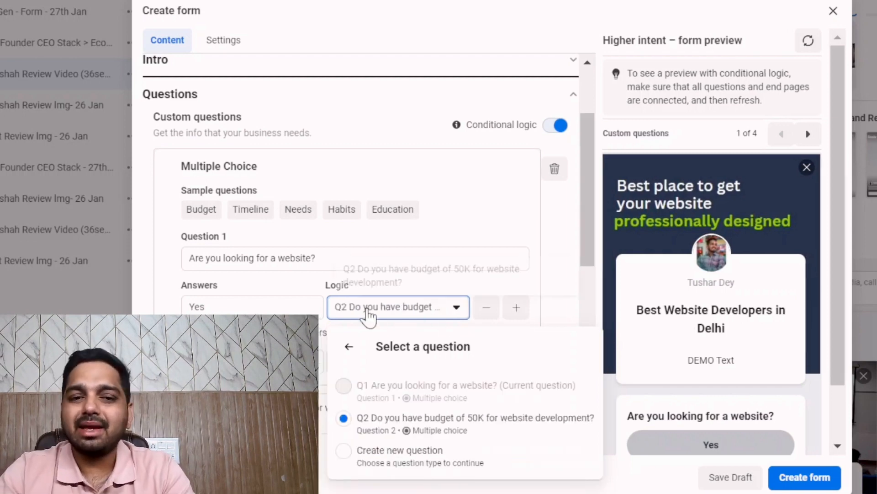
left_click(297, 408)
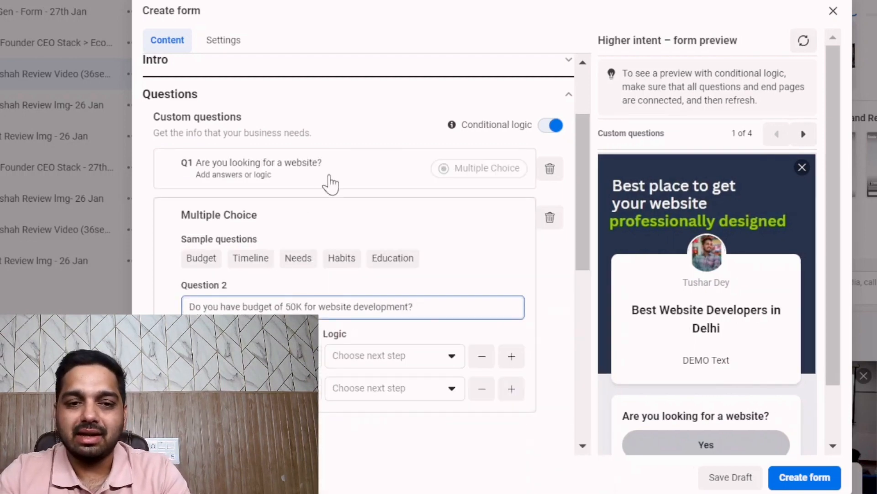
Step: Enter "No" as question 1's second answer and set its logic to close the form
left_click(329, 182)
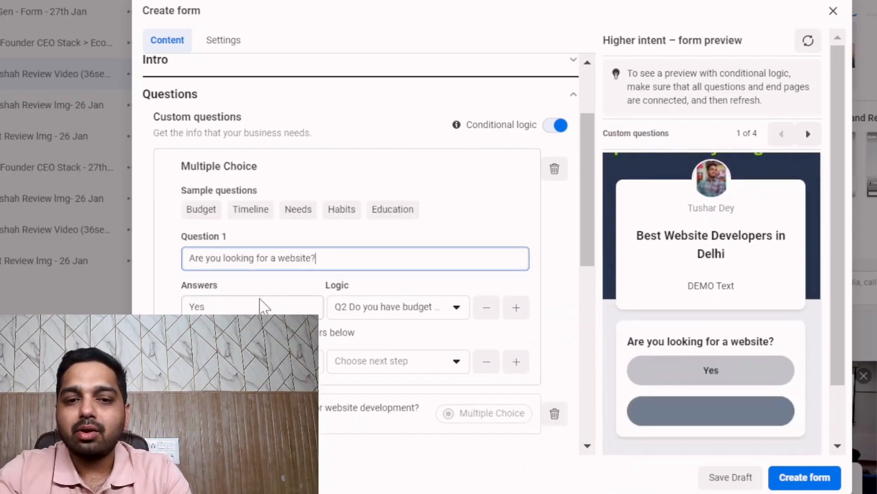
left_click(274, 307)
double_click(193, 307)
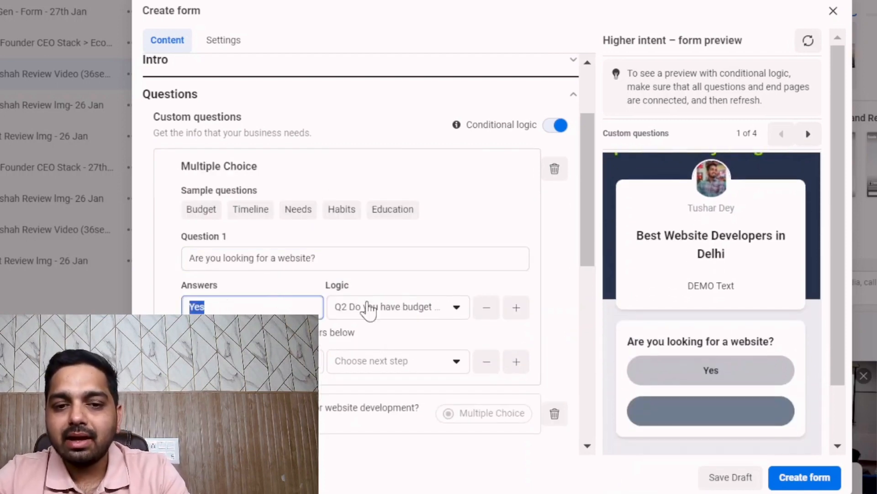
left_click(256, 361)
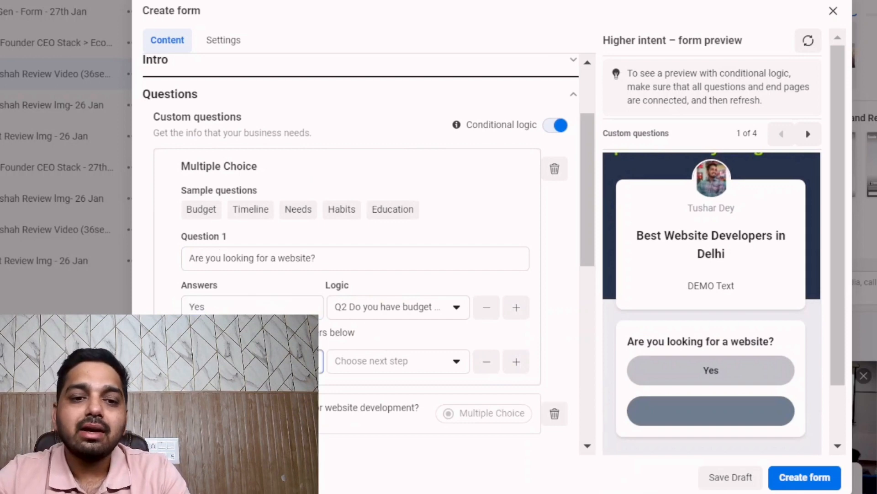
type("No")
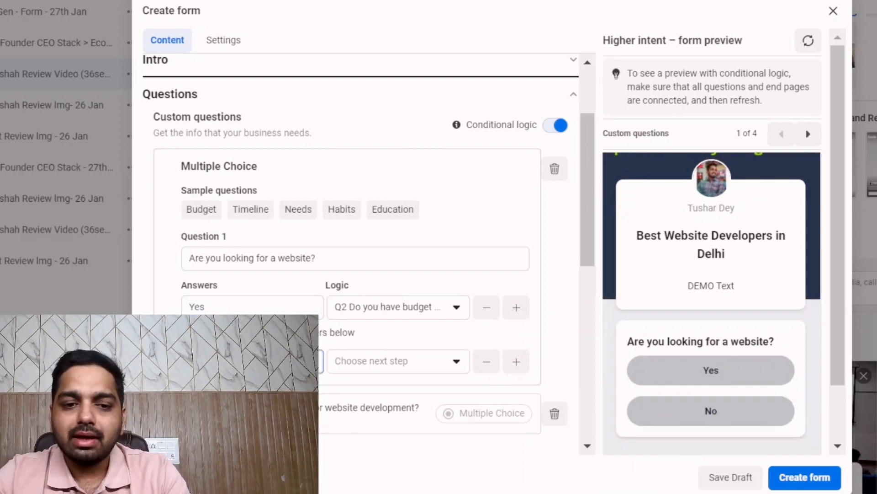
left_click(386, 364)
left_click(413, 475)
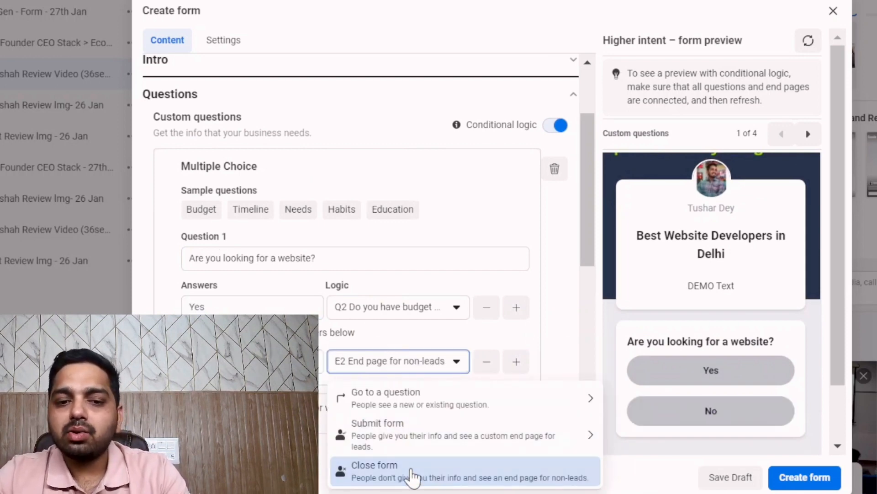
left_click(540, 314)
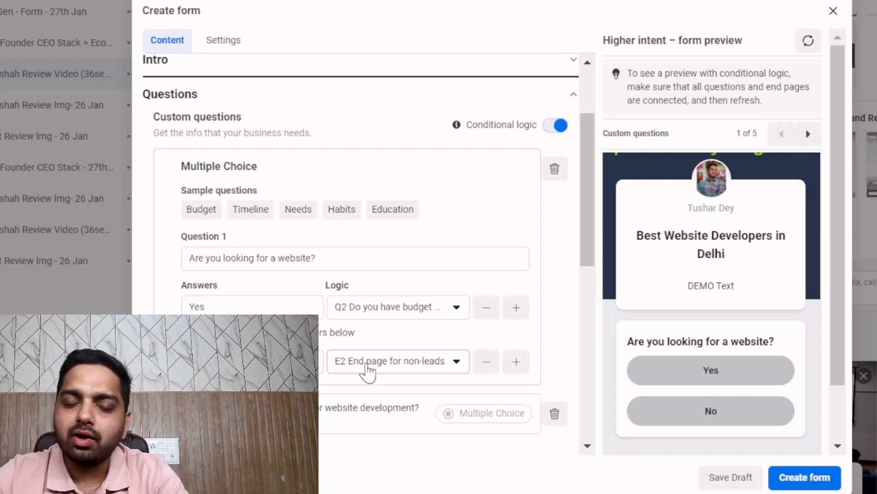
Step: Open question 2 about the 50K budget for editing and enter "Yes" as its first answer
scroll(367, 368, "down", 5)
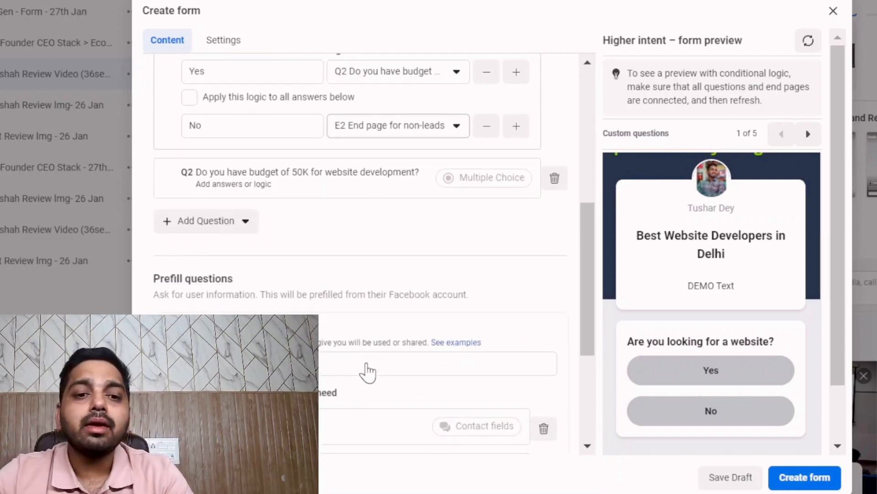
left_click(197, 183)
scroll(196, 182, "up", 3)
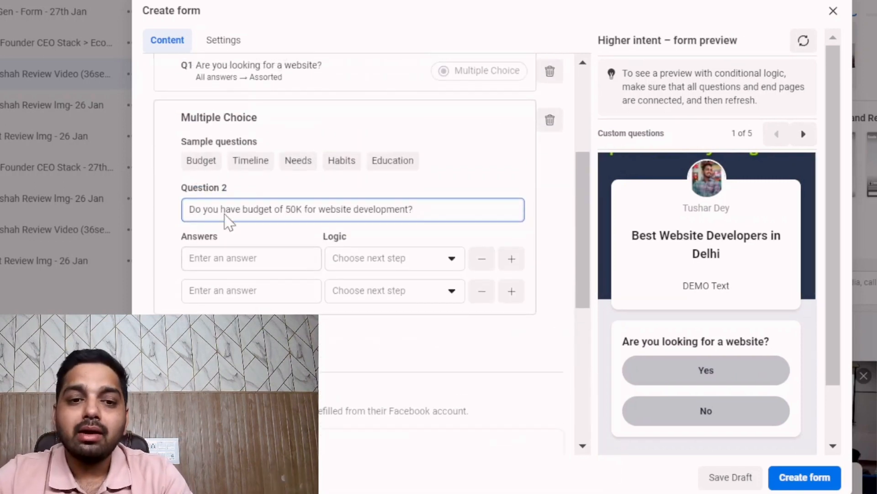
left_click_drag(201, 207, 417, 205)
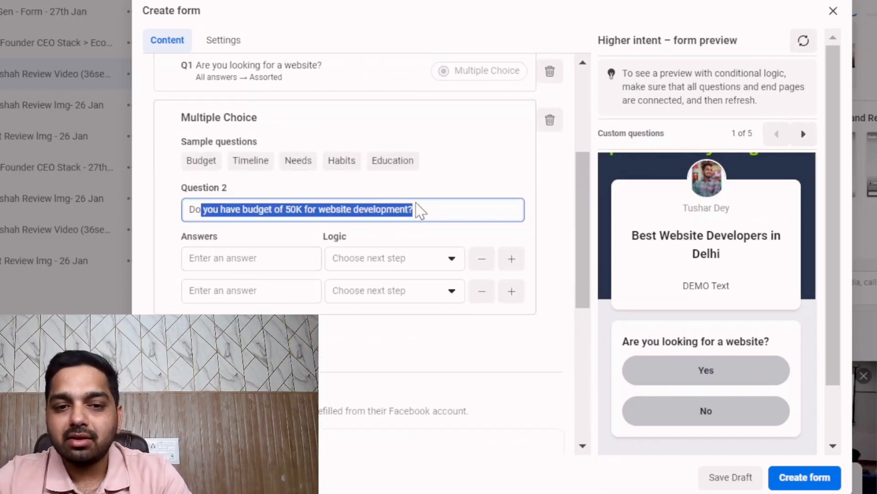
left_click(417, 209)
left_click(238, 259)
type("Yes")
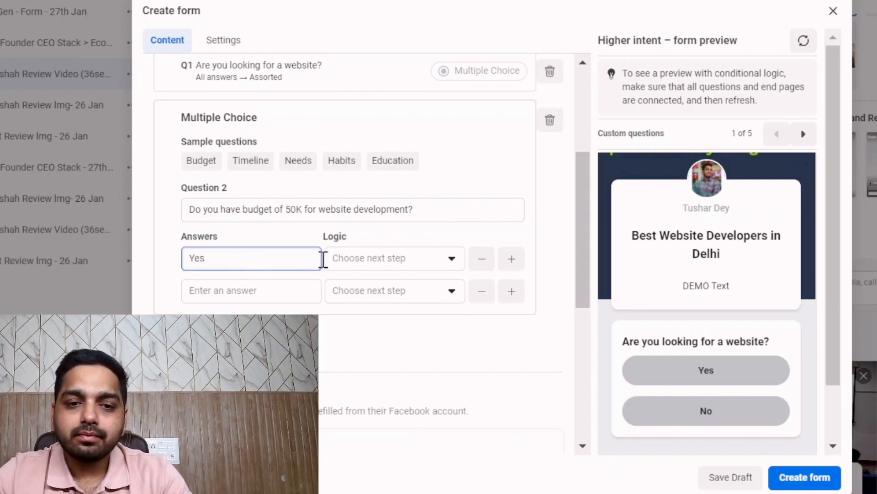
Step: Set question 2's "Yes" answer to submit the form with the end page "E1 End page for leads"
left_click(371, 265)
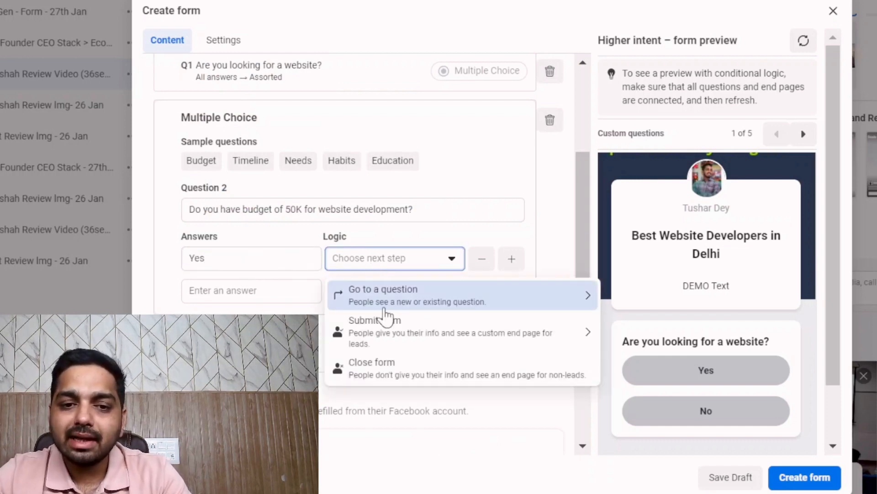
left_click(401, 350)
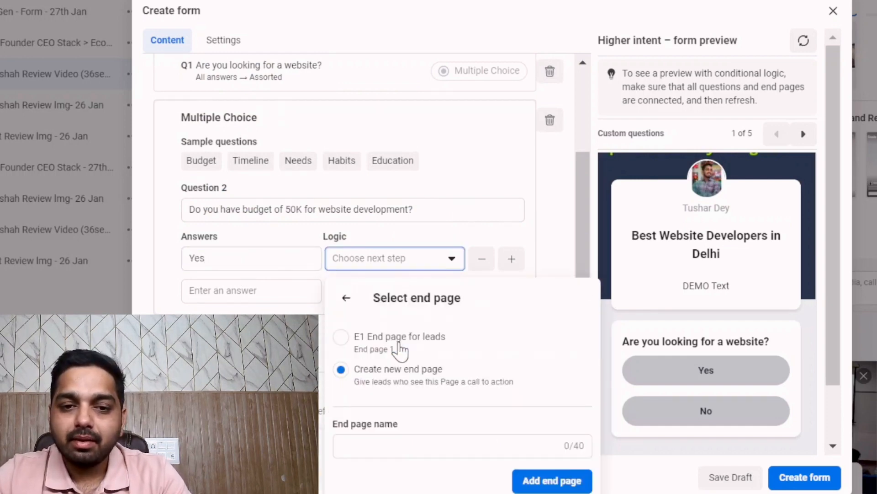
left_click(350, 350)
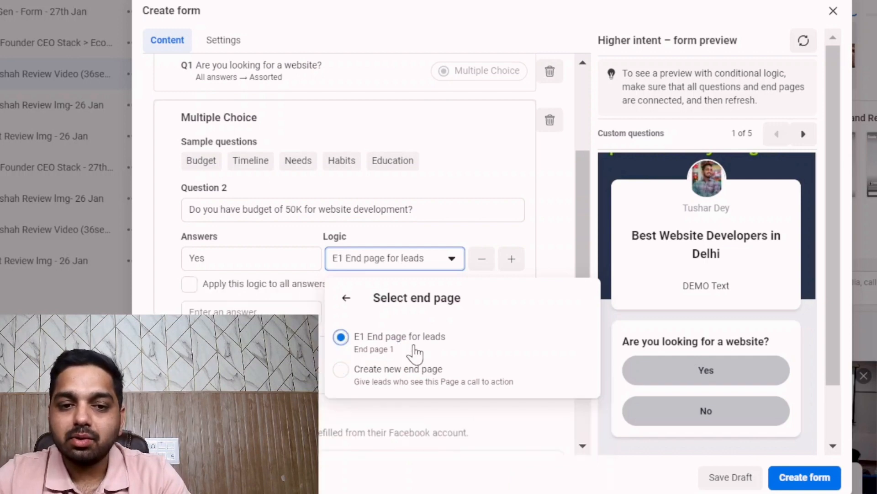
left_click(283, 360)
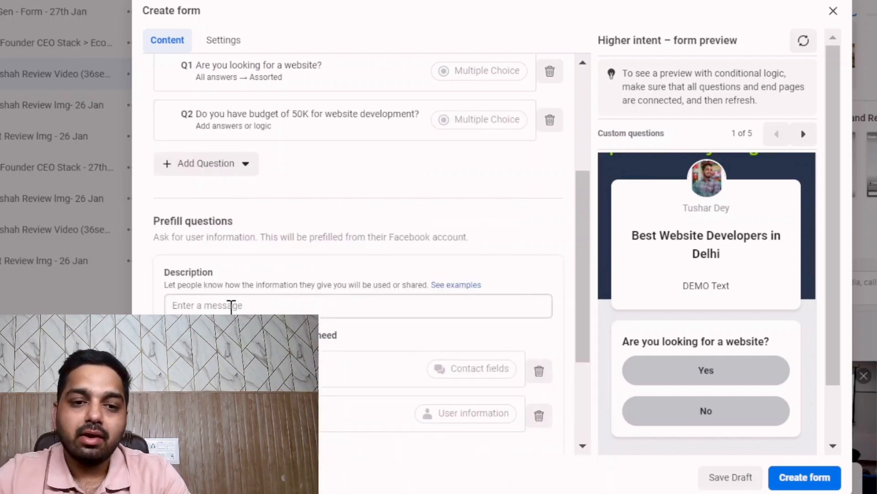
Step: Reopen question 2 and set its second answer's logic to close the form with the non-leads end page
scroll(287, 231, "up", 2)
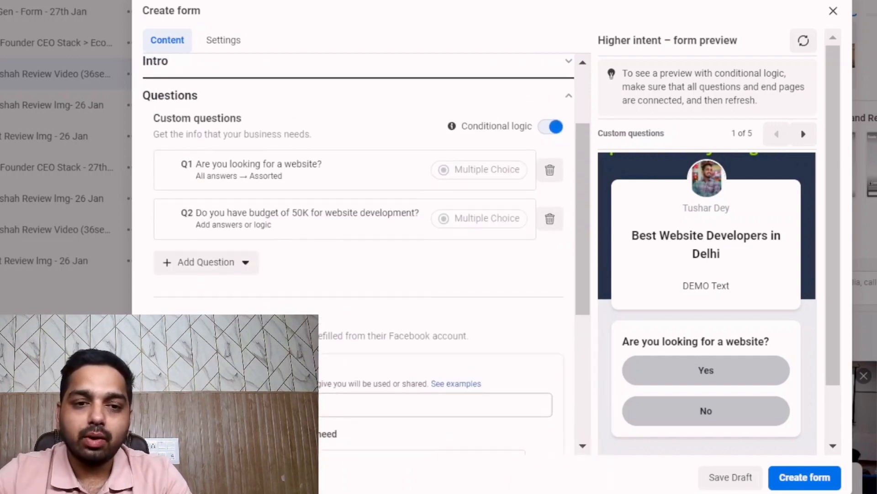
left_click(288, 232)
left_click(251, 412)
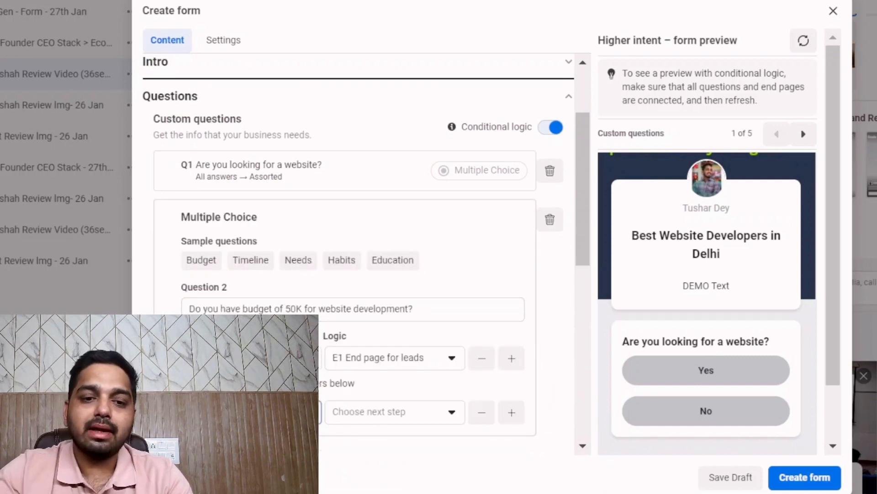
left_click(386, 413)
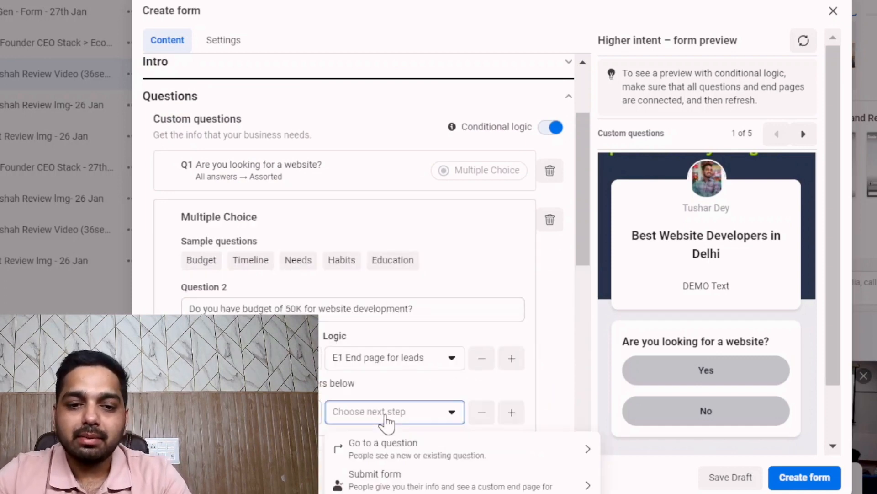
left_click(450, 493)
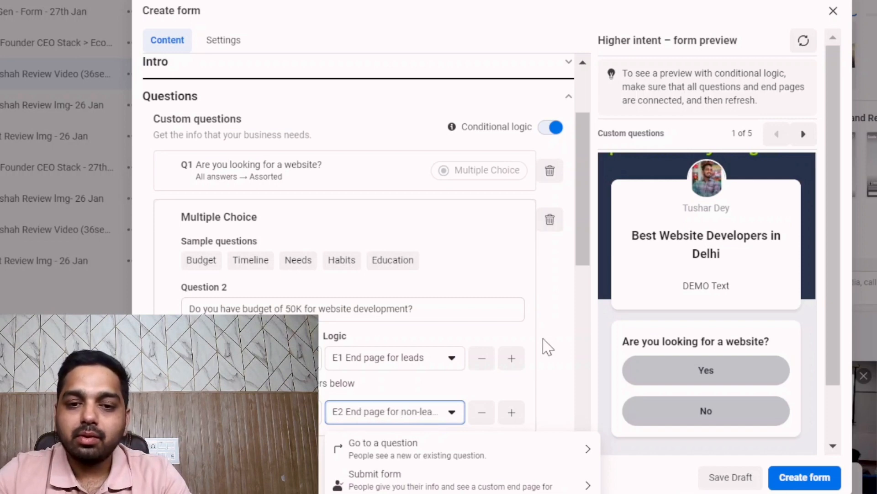
left_click(557, 347)
scroll(558, 348, "up", 2)
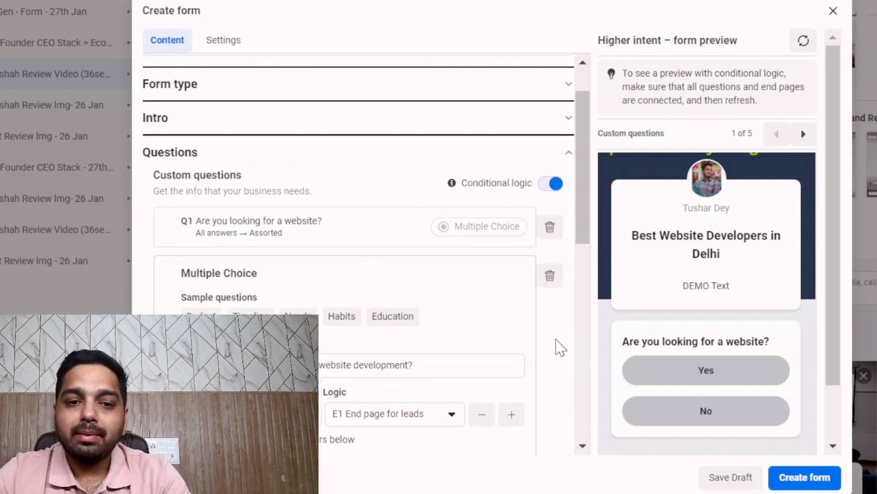
scroll(449, 313, "down", 3)
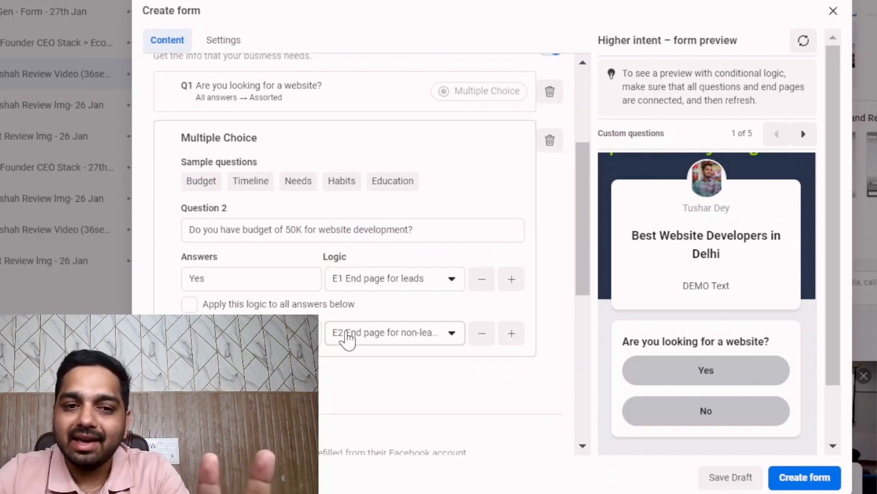
scroll(347, 333, "up", 1)
scroll(347, 334, "down", 1)
scroll(348, 336, "up", 2)
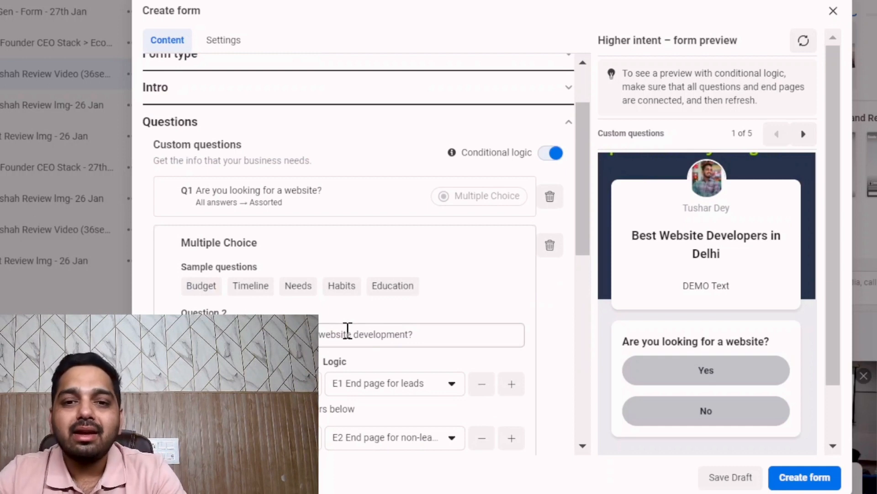
scroll(347, 329, "down", 1)
scroll(347, 329, "up", 1)
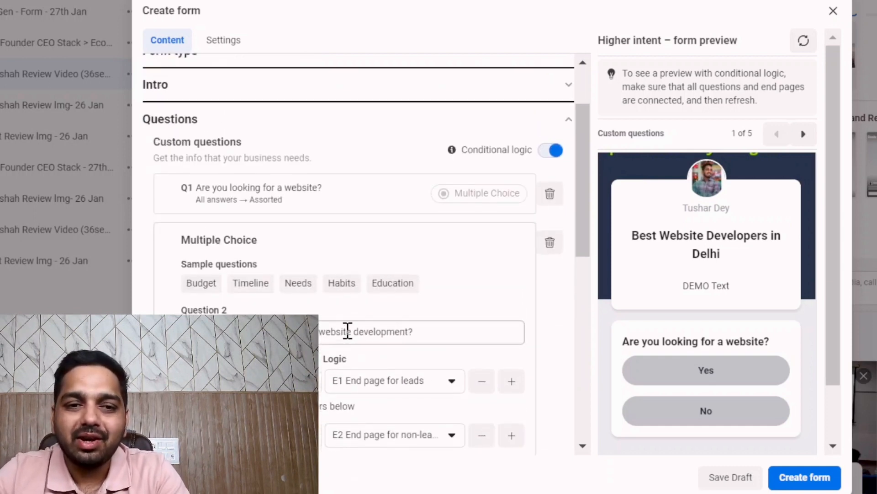
Step: Enter "We will reach you within 24 hours" as the description of the prefill questions
scroll(347, 329, "down", 3)
scroll(350, 339, "down", 4)
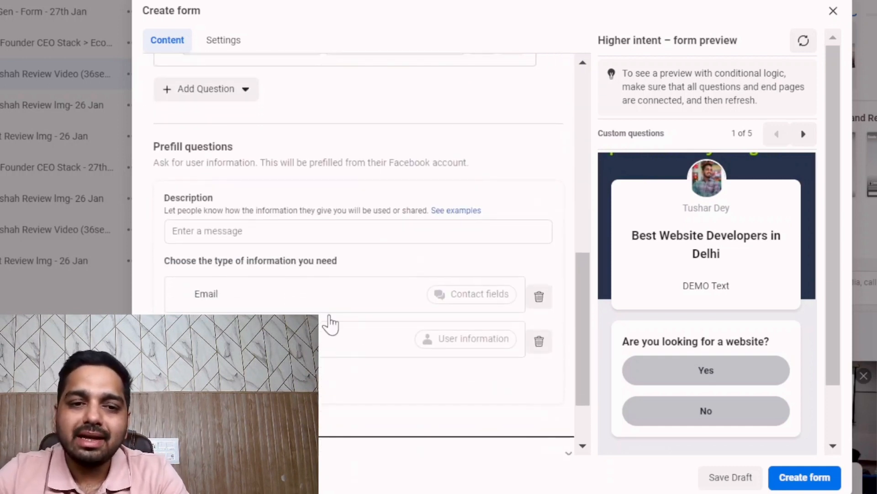
left_click(268, 230)
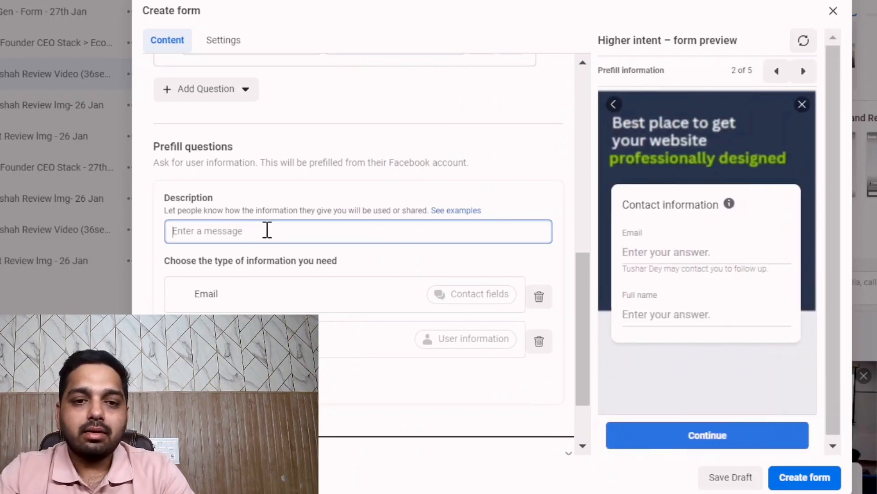
type("We")
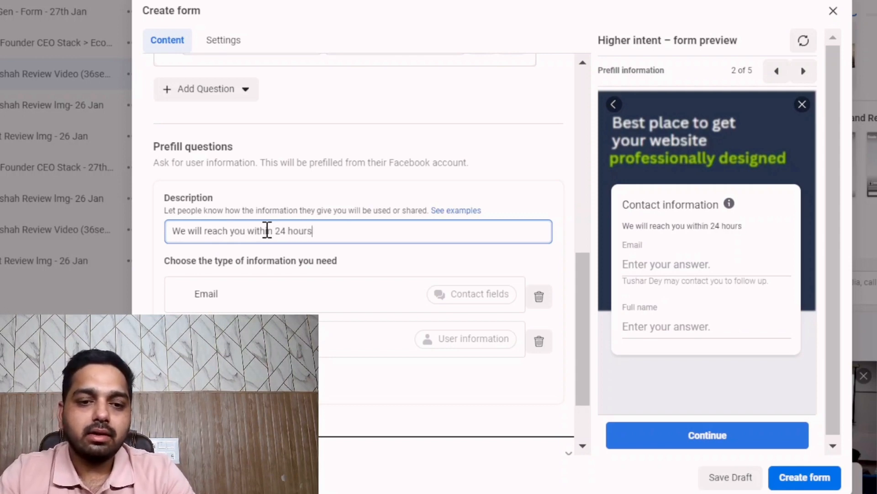
Step: Add a phone number field to the prefill questions and collapse the Questions section
left_click(213, 381)
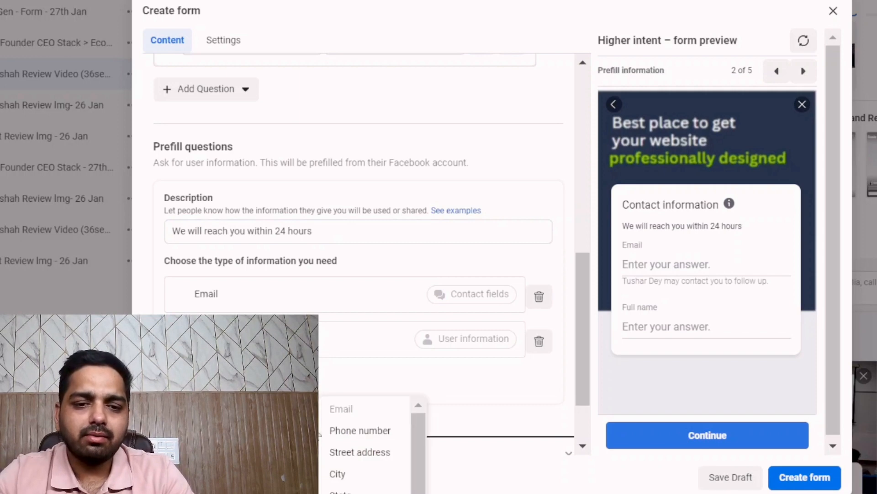
mouse_move(256, 409)
left_click(342, 432)
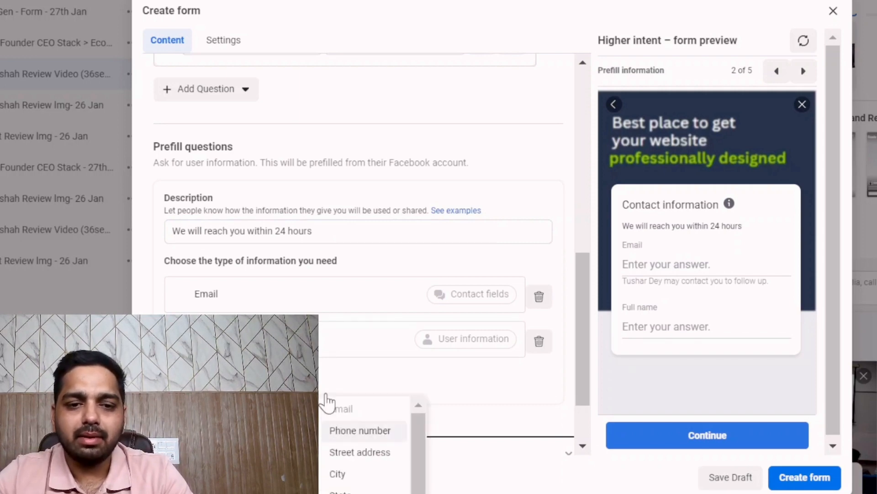
scroll(411, 384, "down", 3)
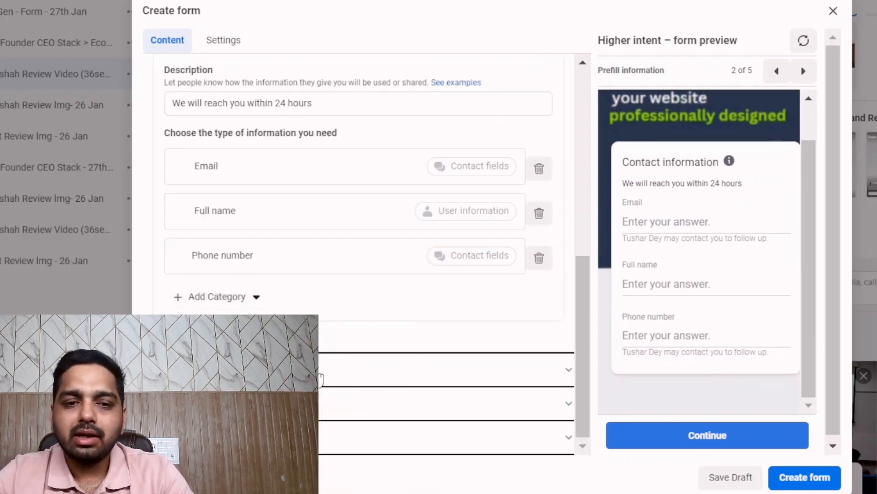
scroll(471, 268, "up", 10)
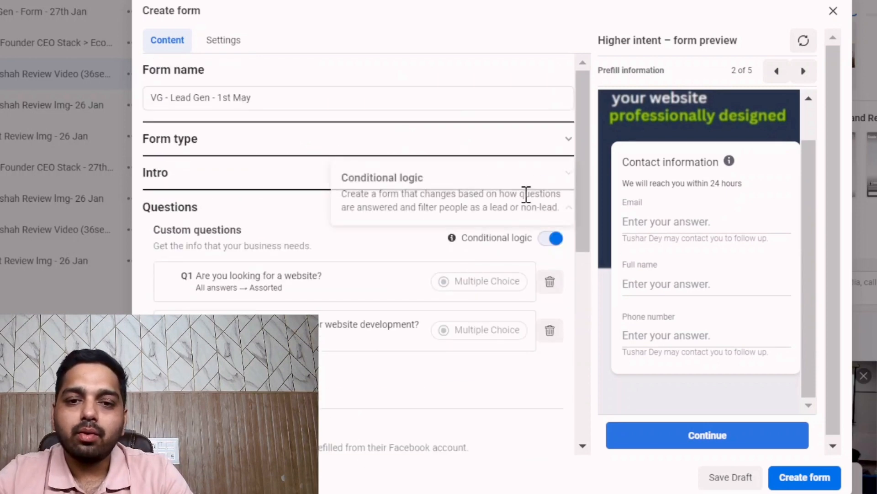
left_click(567, 211)
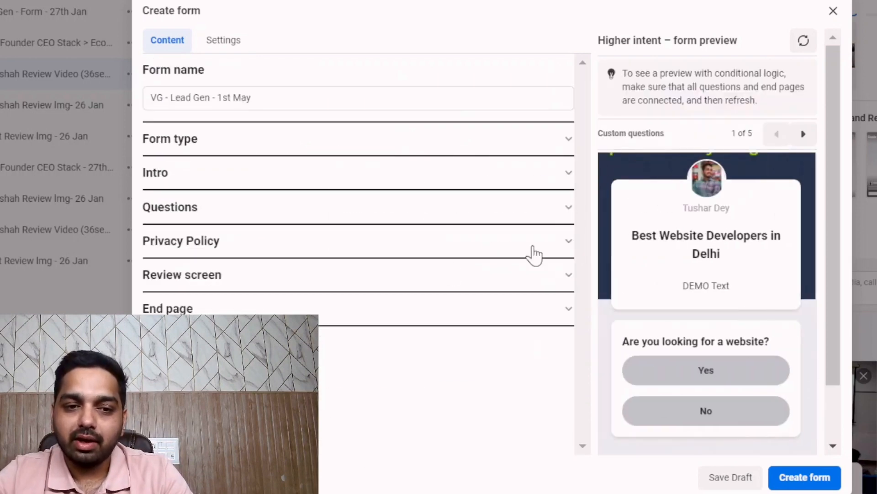
left_click(470, 250)
scroll(362, 308, "down", 2)
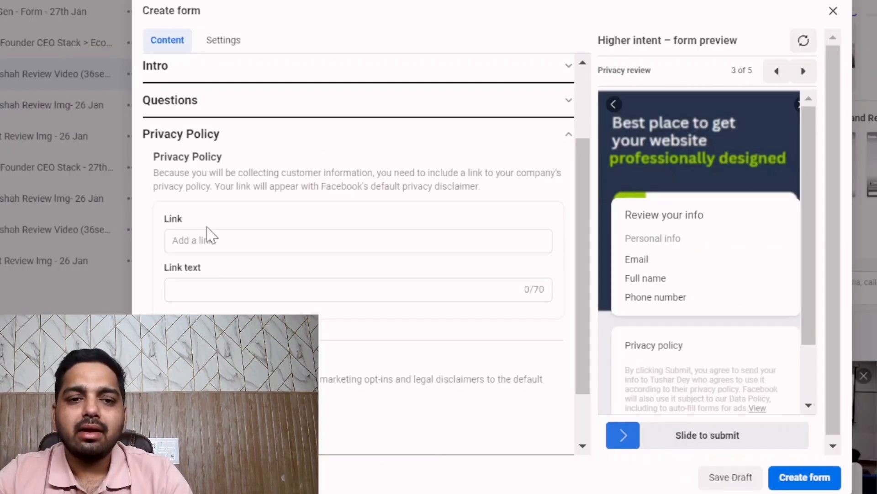
left_click(229, 242)
type("https://viralgroww.com/")
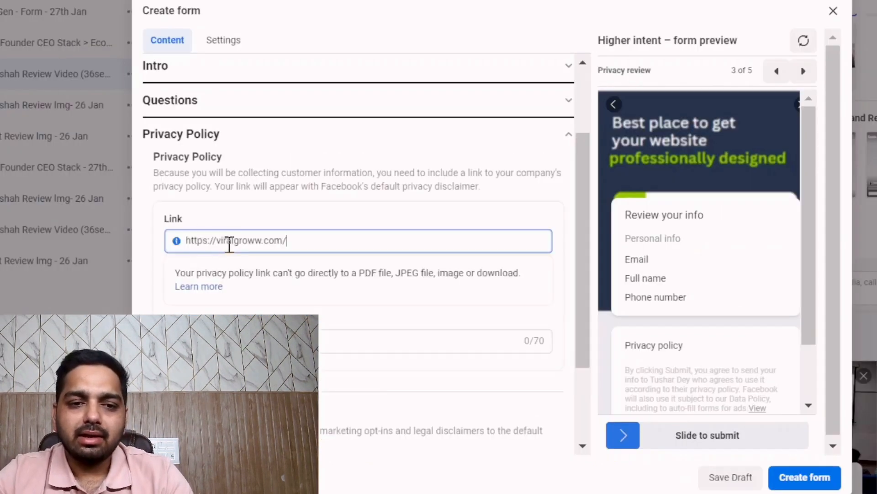
left_click(229, 341)
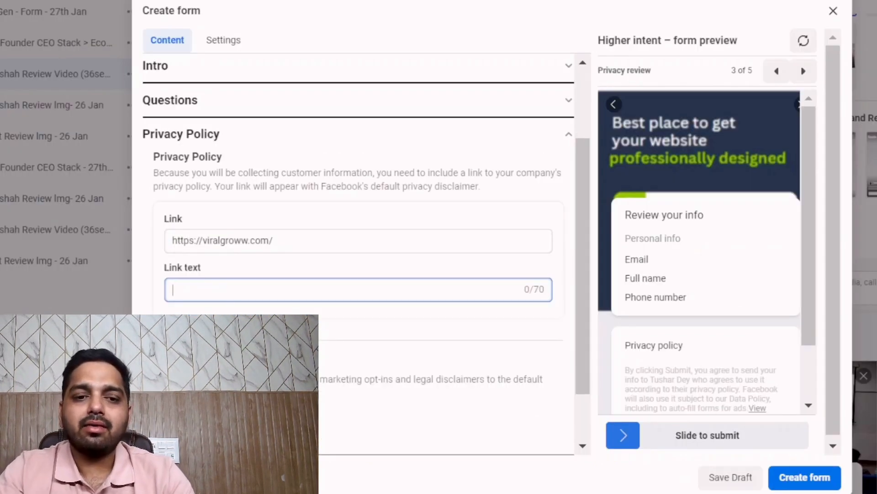
type("Website")
scroll(358, 254, "down", 1)
scroll(358, 254, "up", 1)
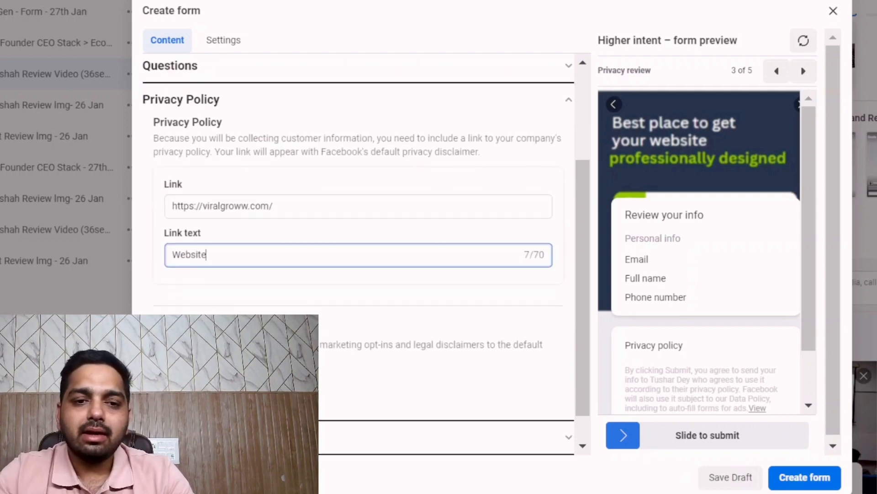
left_click(374, 133)
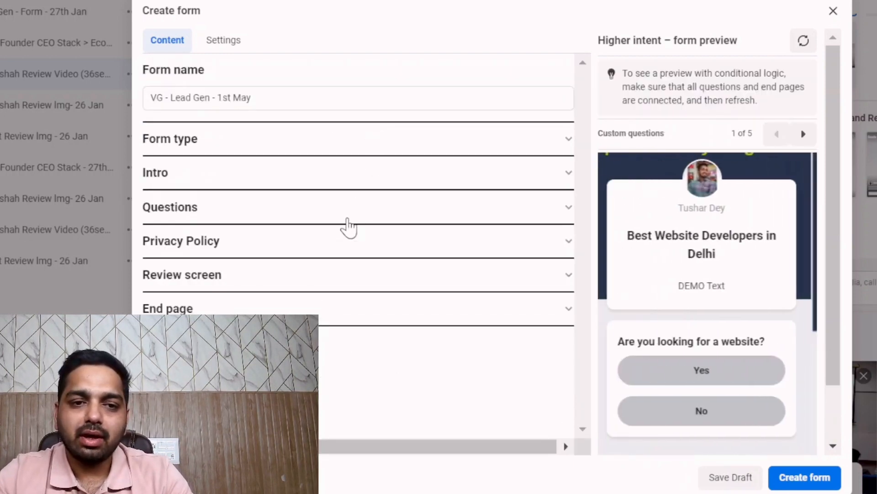
left_click(342, 285)
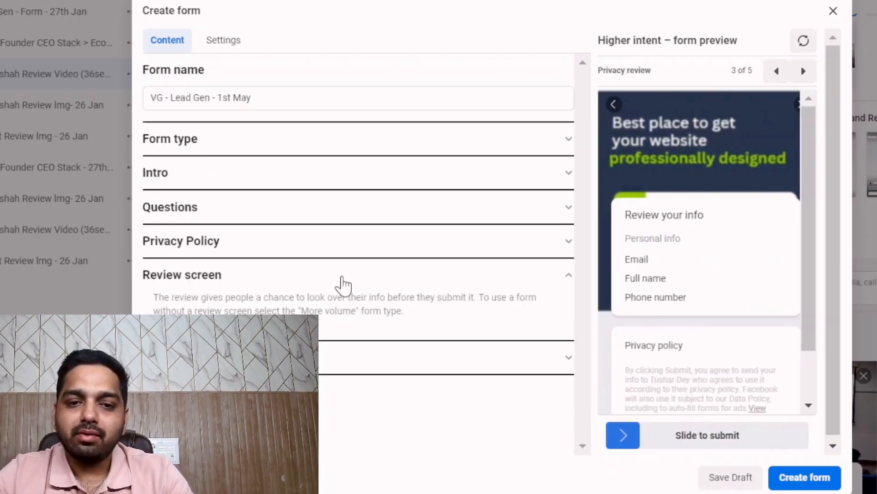
left_click(342, 284)
left_click(359, 315)
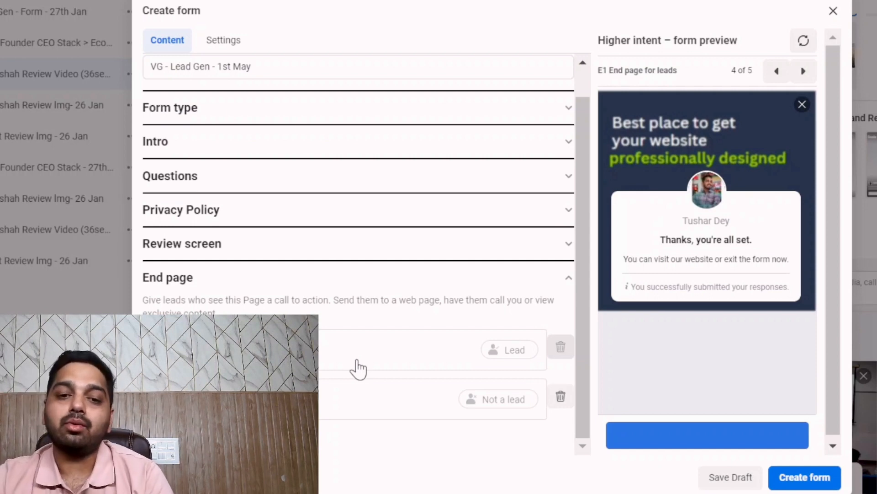
left_click(206, 350)
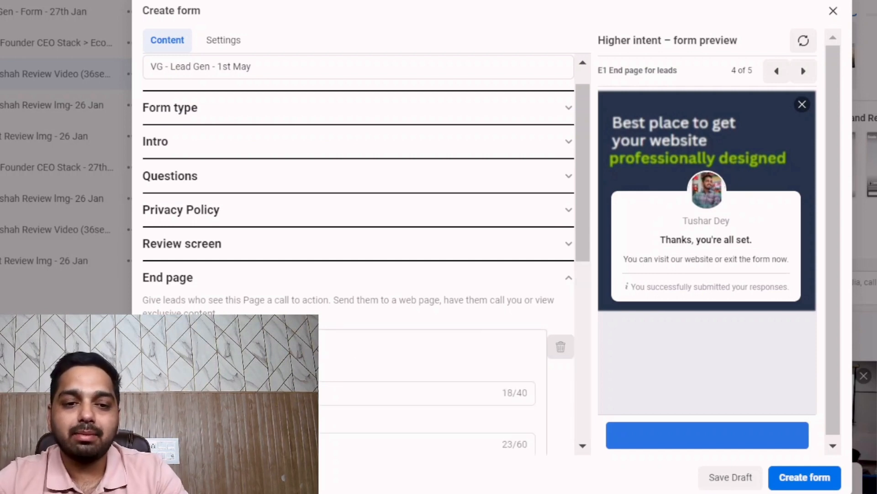
scroll(206, 338, "down", 3)
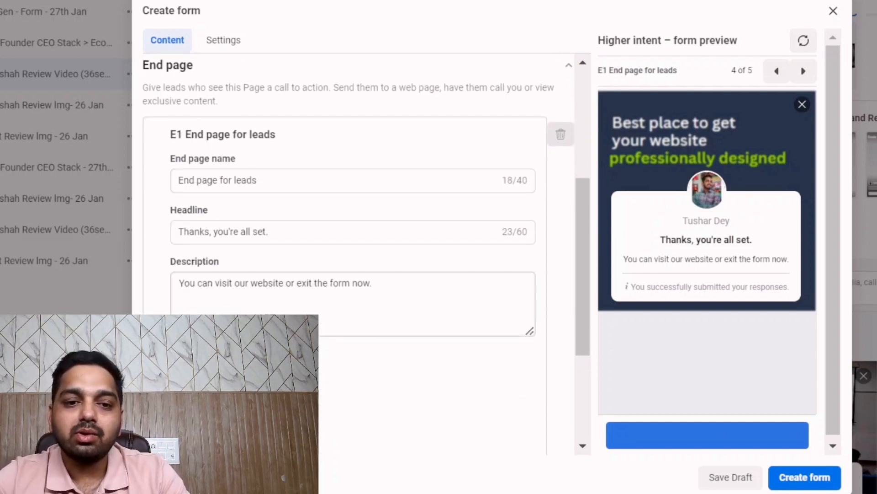
scroll(256, 280, "down", 4)
left_click(238, 283)
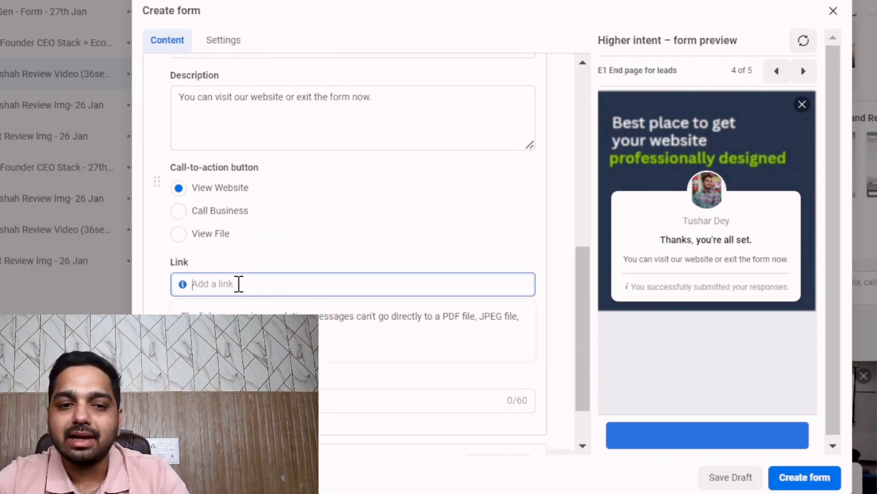
type("https://viralgroww.com/")
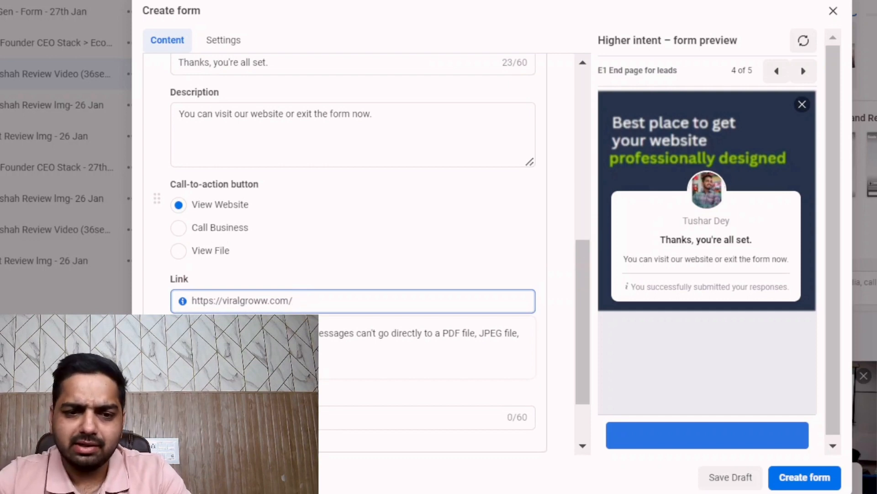
Step: Enter "View Website" as the call-to-action text of the end page for leads
left_click(283, 417)
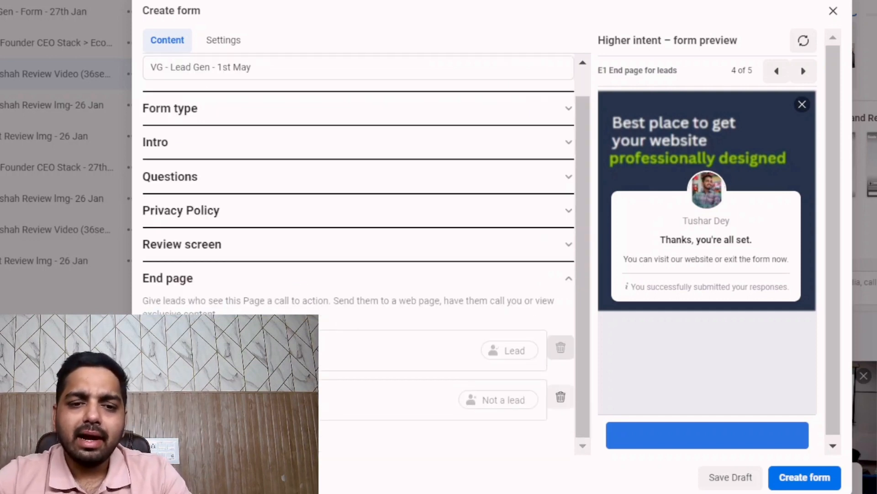
left_click(283, 350)
scroll(283, 351, "down", 1)
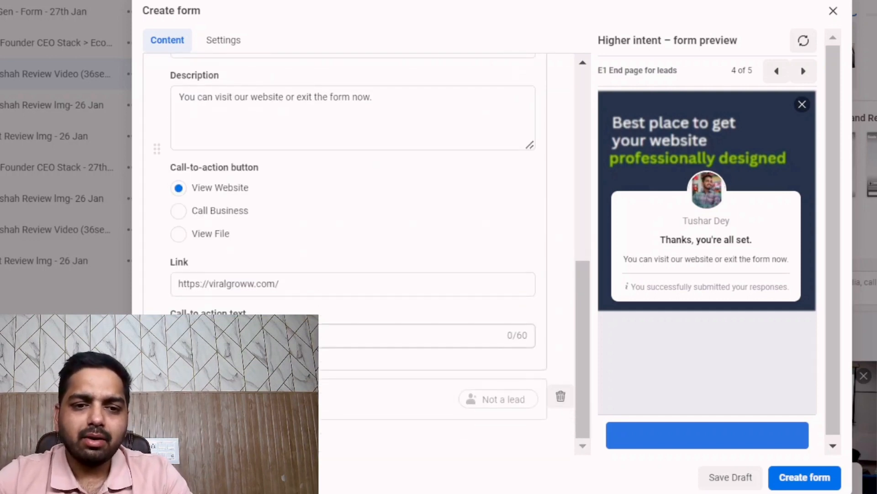
left_click(265, 335)
type("View Website")
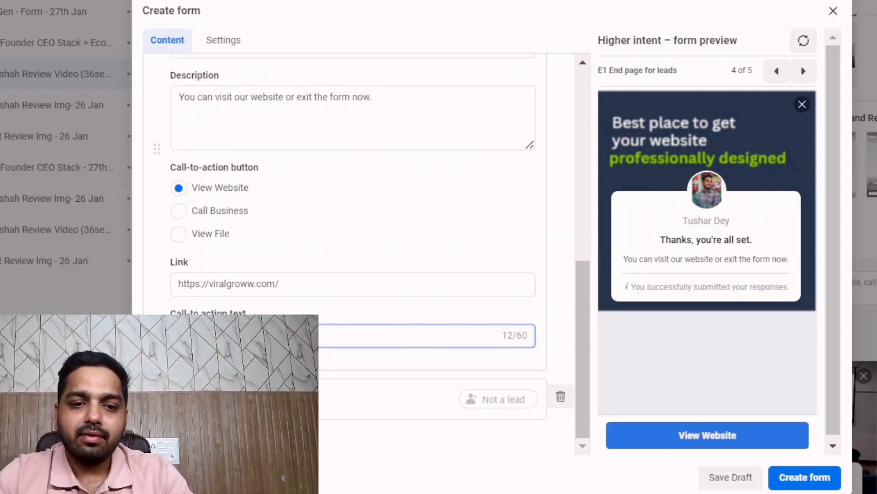
Step: Open the end page for non-leads with its link field for editing, and collapse the End page section
left_click(242, 398)
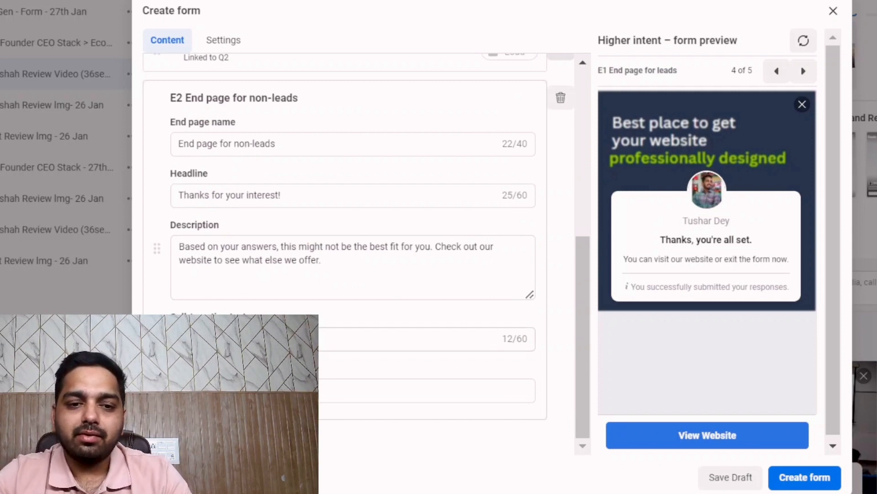
left_click(256, 391)
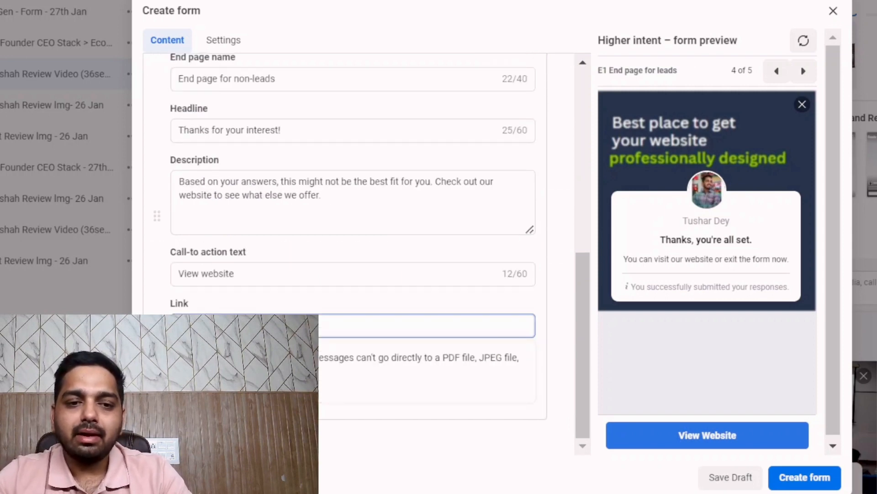
scroll(438, 224, "up", 5)
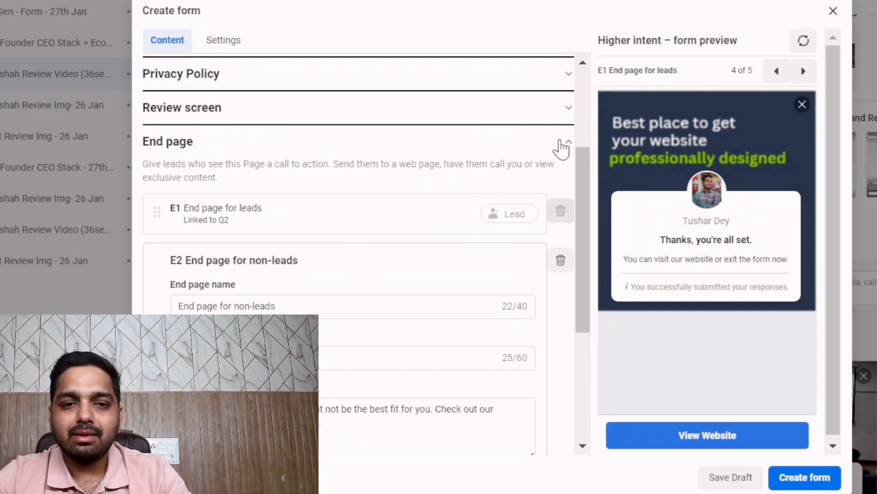
left_click(561, 145)
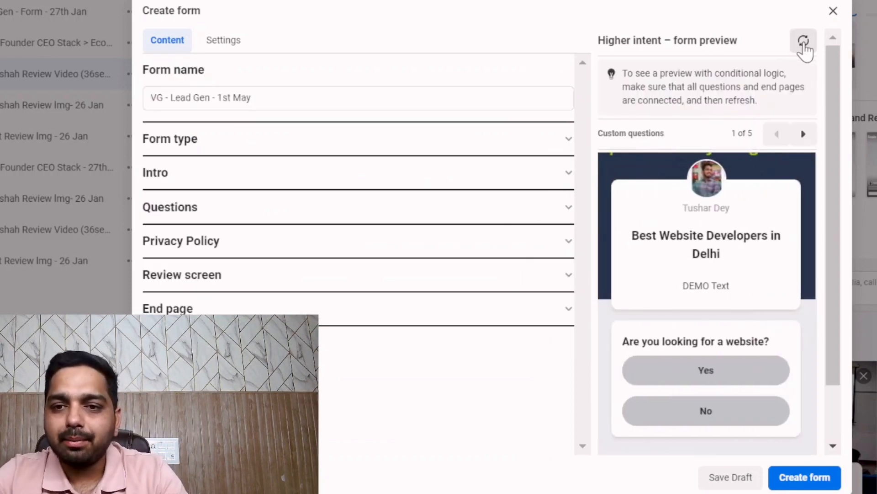
Step: Refresh the form preview and create the lead form
left_click(804, 44)
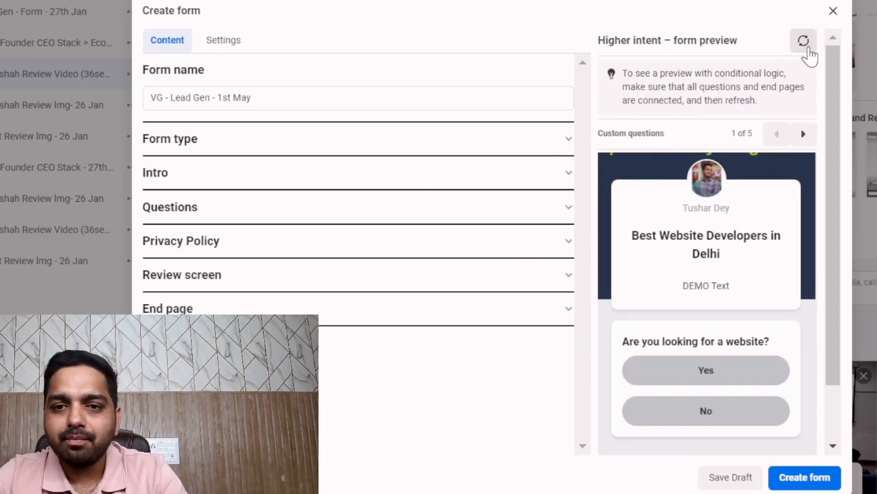
scroll(681, 105, "up", 2)
scroll(681, 105, "down", 2)
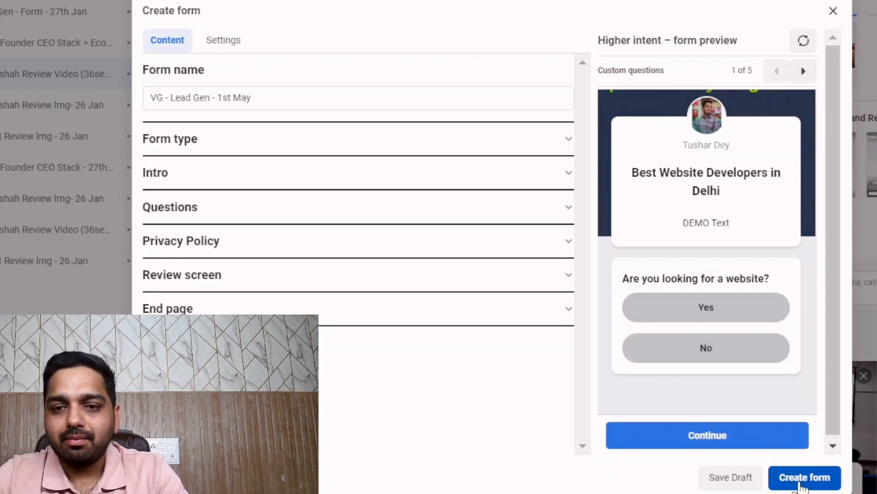
left_click(801, 480)
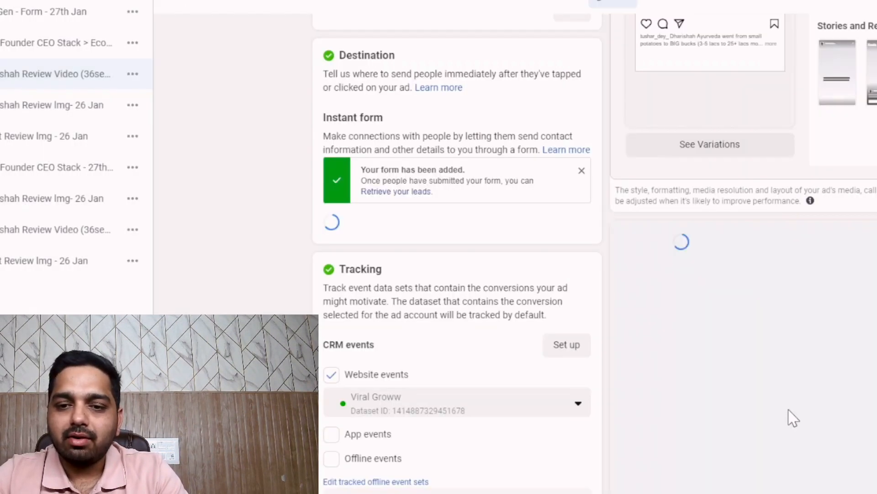